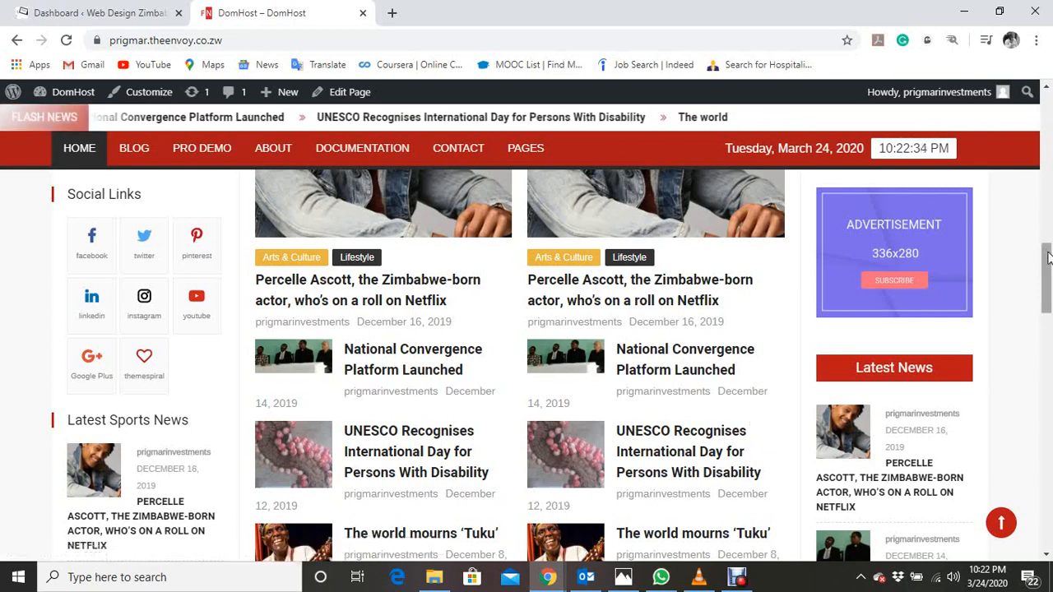
# Open the DomHost site's admin dashboard and show the list of all its posts.
pyautogui.moveTo(1048, 257); pyautogui.dragTo(1023, 181)
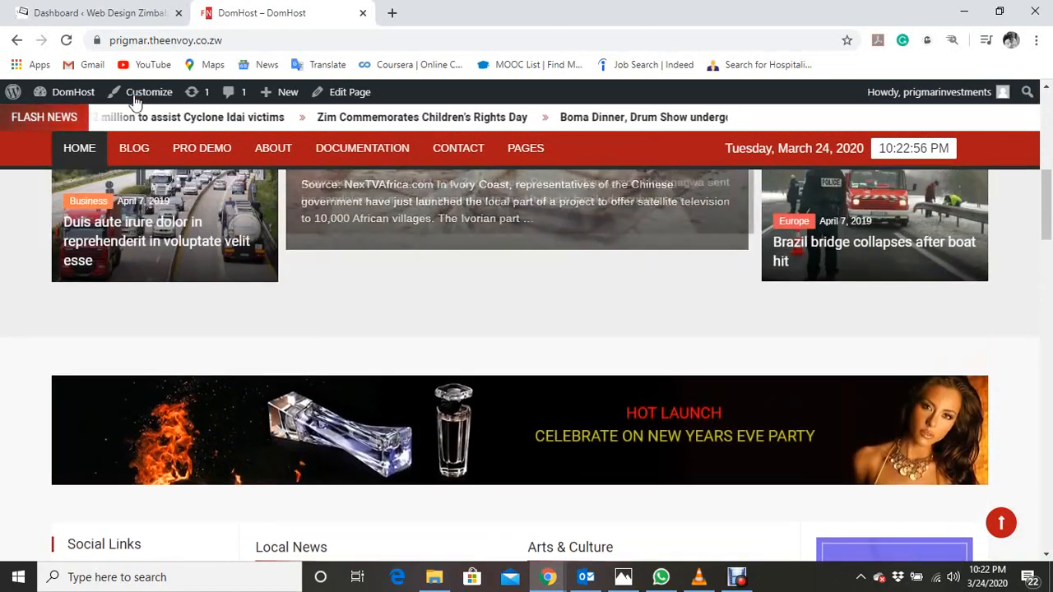
pyautogui.moveTo(66, 95)
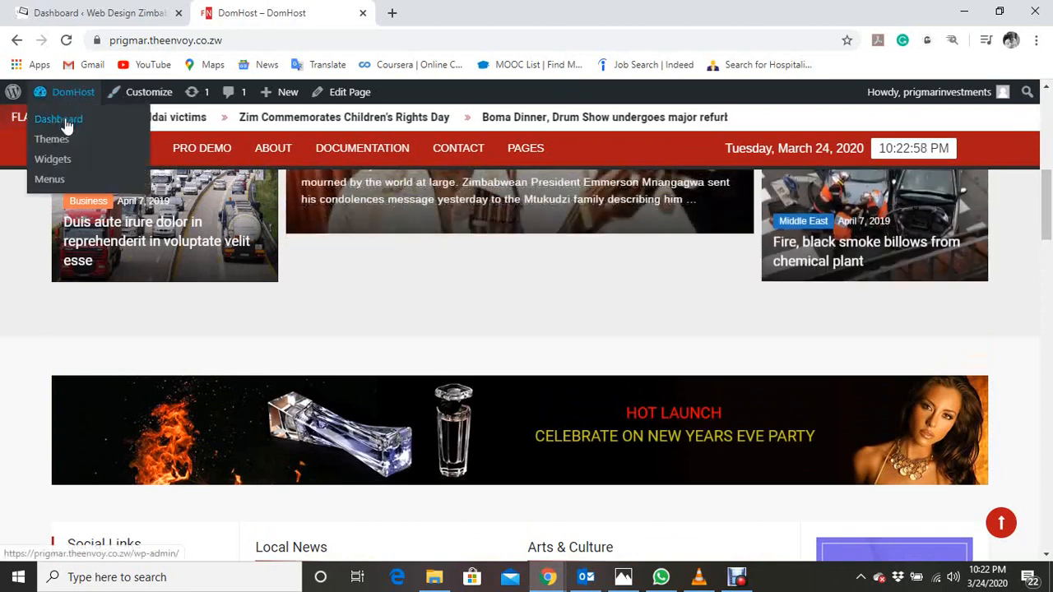
pyautogui.click(66, 120)
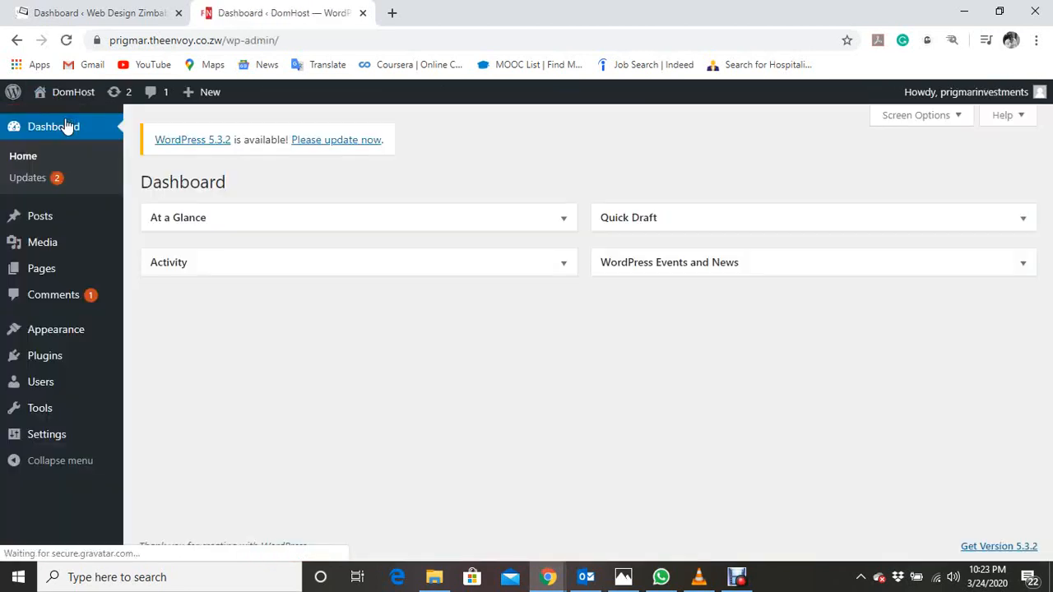
pyautogui.moveTo(16, 214)
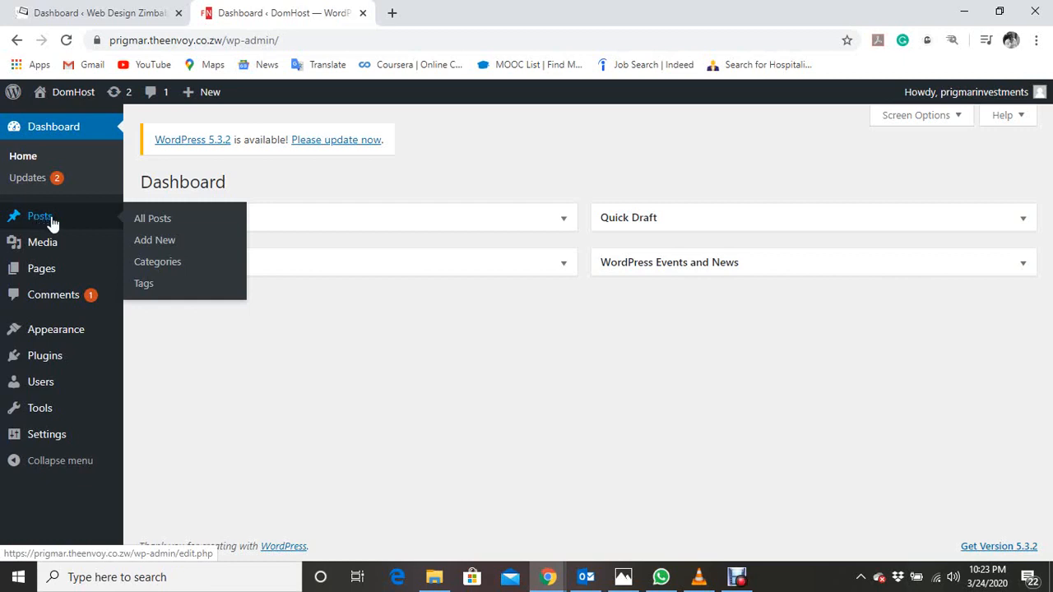
pyautogui.click(148, 222)
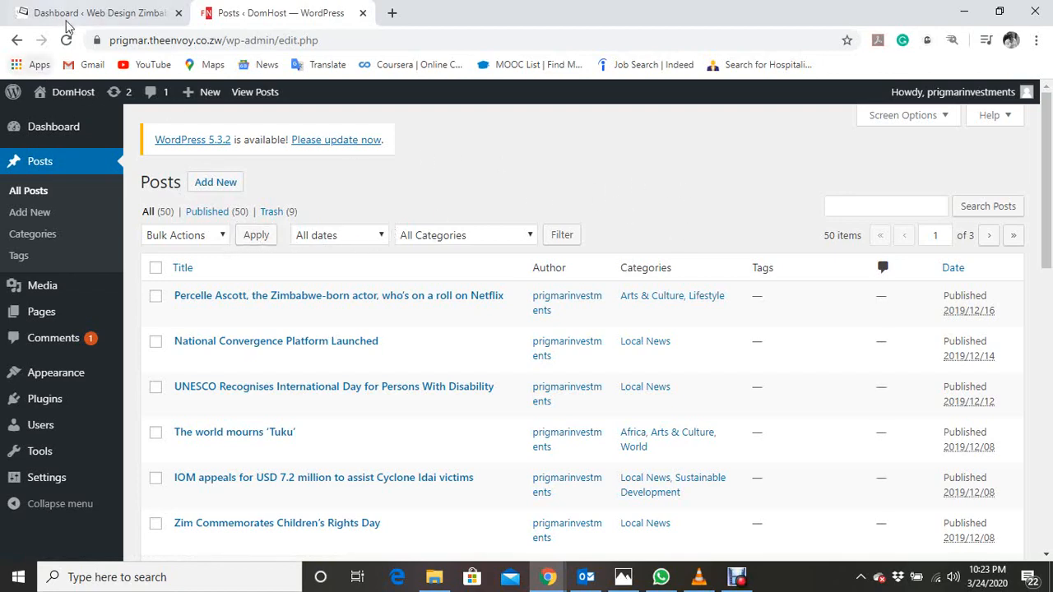
# Switch to the Web Design Zimbabwe site's dashboard and review the list of all its posts.
pyautogui.click(97, 12)
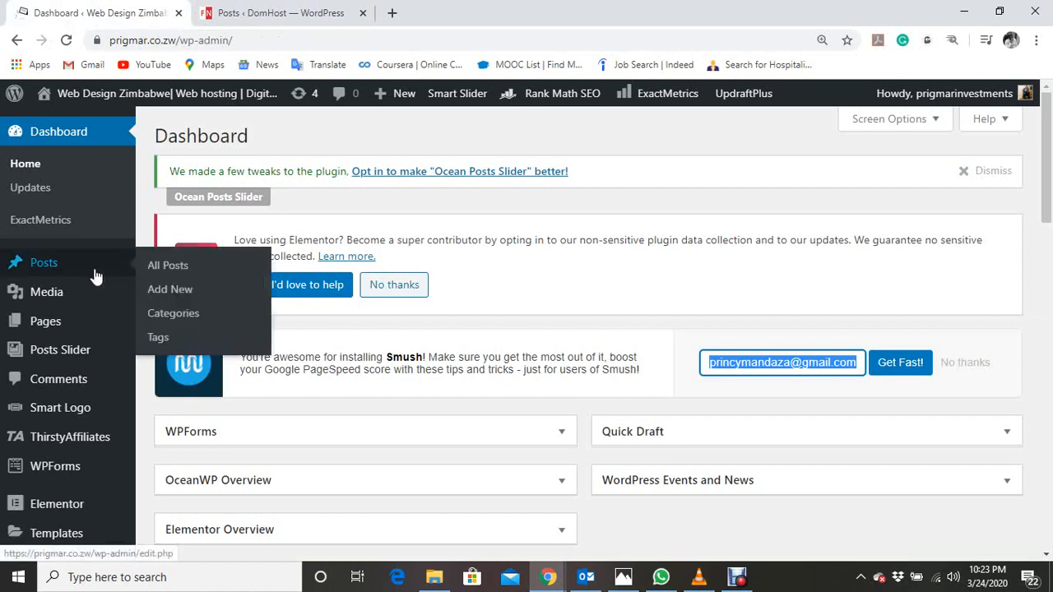
pyautogui.moveTo(99, 270)
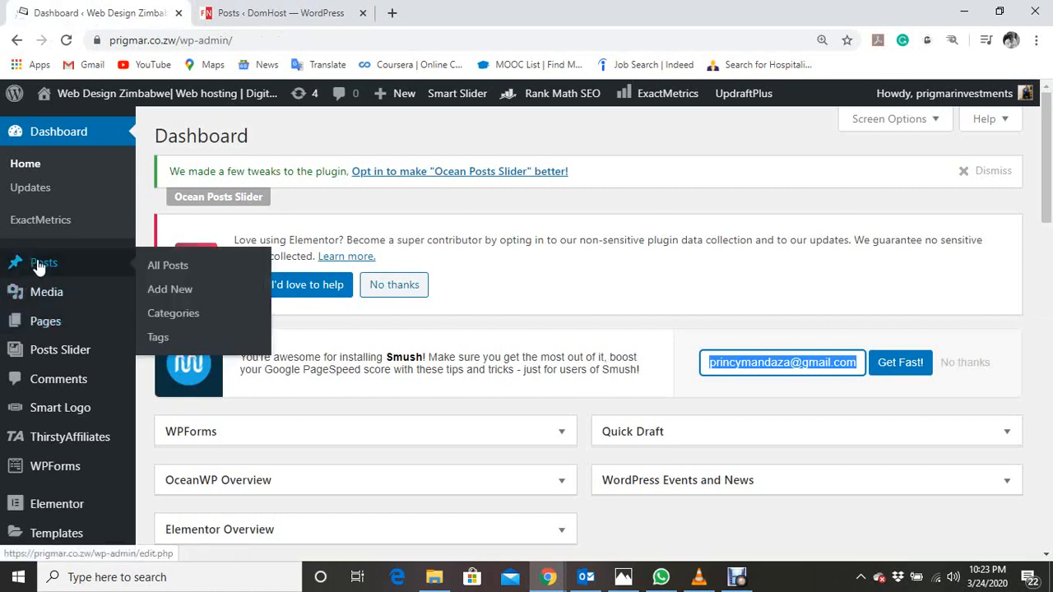
pyautogui.click(168, 269)
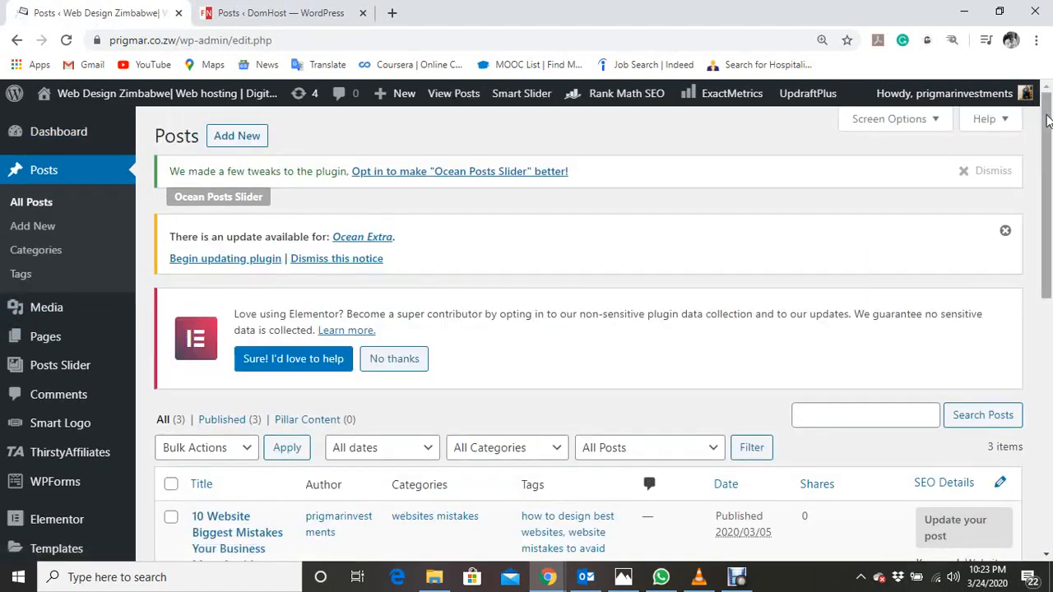
pyautogui.moveTo(1048, 120); pyautogui.dragTo(1032, 238)
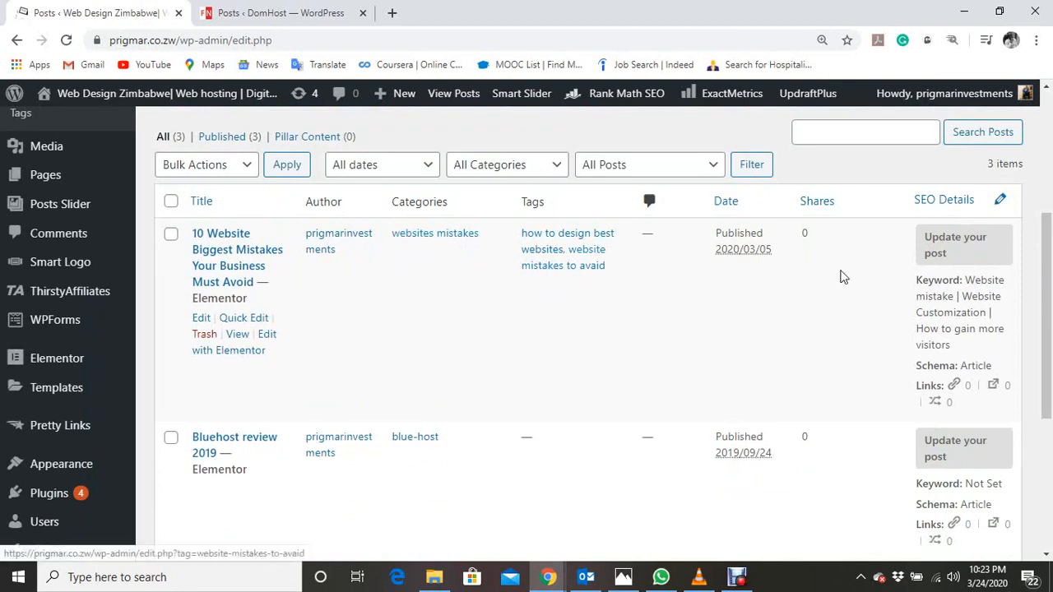
pyautogui.moveTo(1047, 275); pyautogui.dragTo(1050, 350)
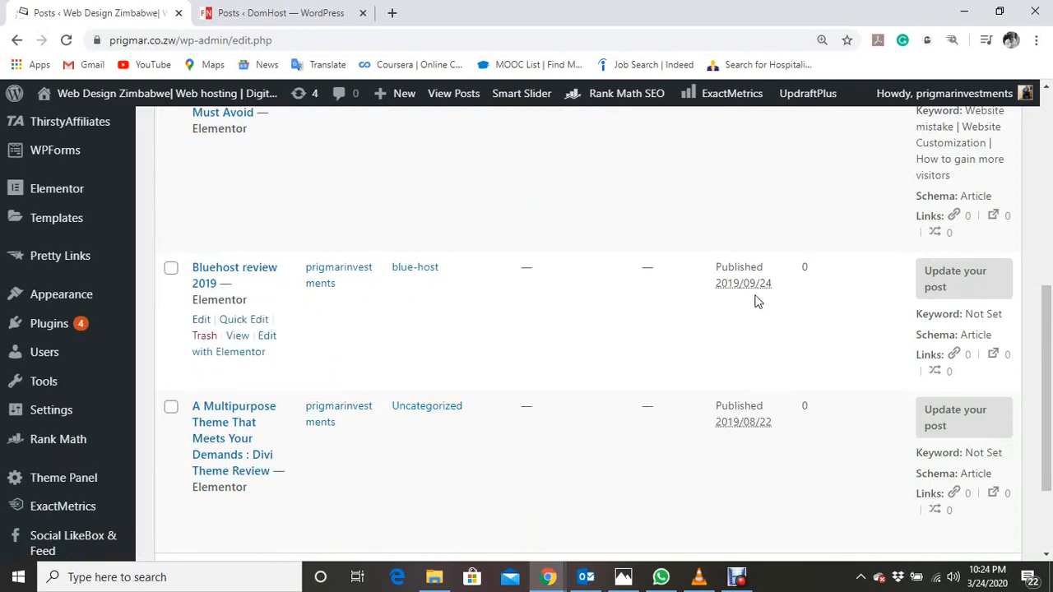
pyautogui.moveTo(1048, 388); pyautogui.dragTo(1048, 328)
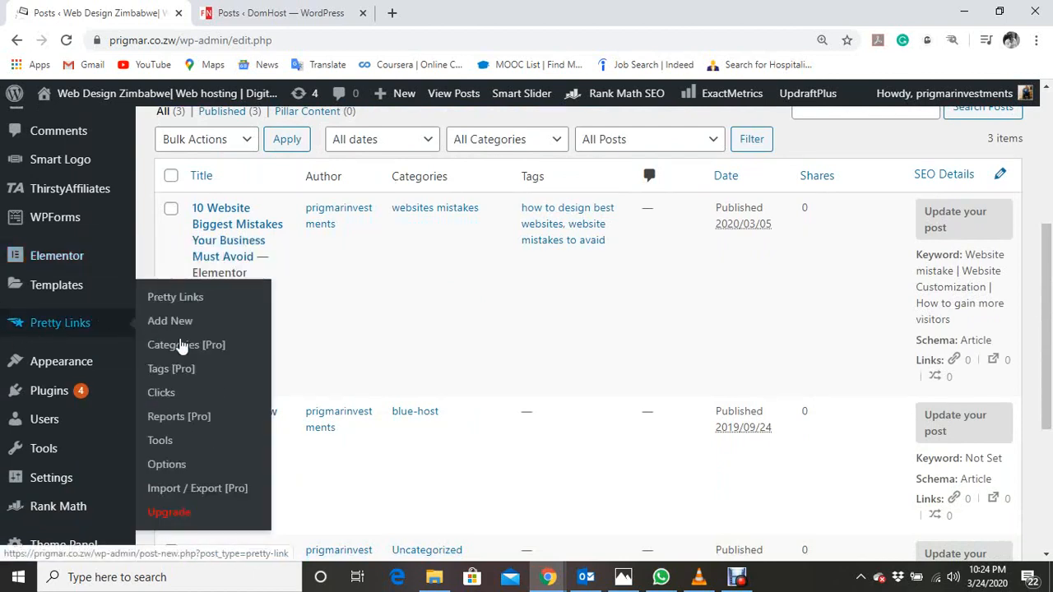
# Open the Export tool of the Web Design Zimbabwe site and choose Posts as the content to export.
pyautogui.moveTo(35, 458)
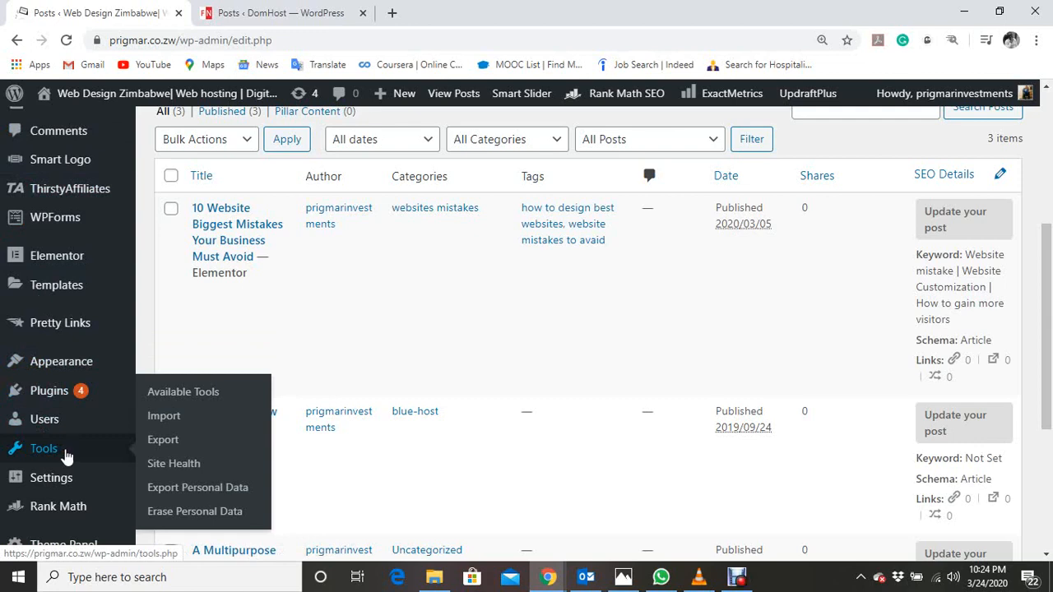
pyautogui.click(174, 443)
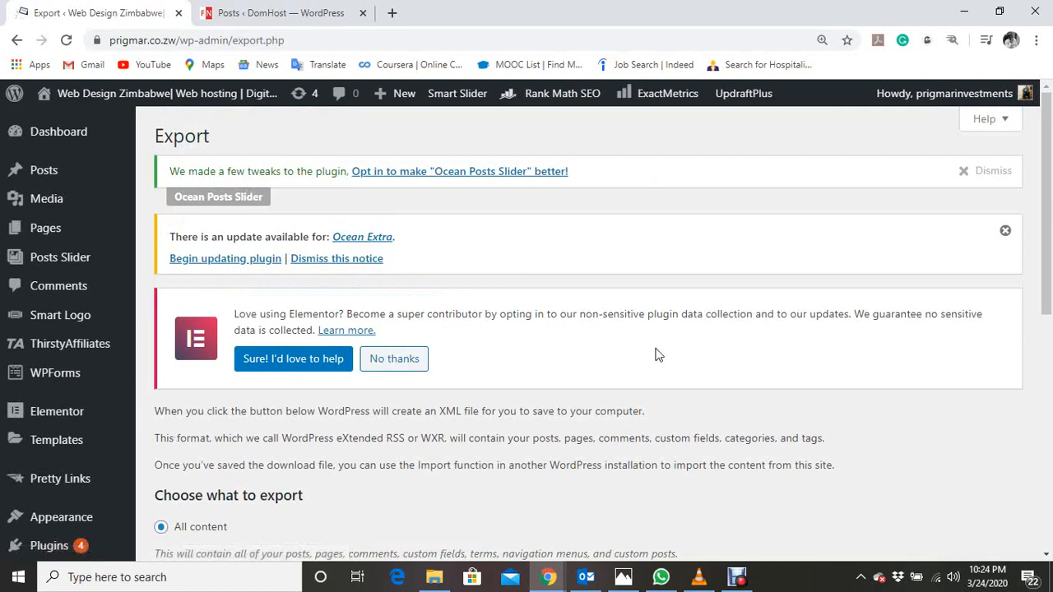
pyautogui.moveTo(1048, 226); pyautogui.dragTo(1020, 381)
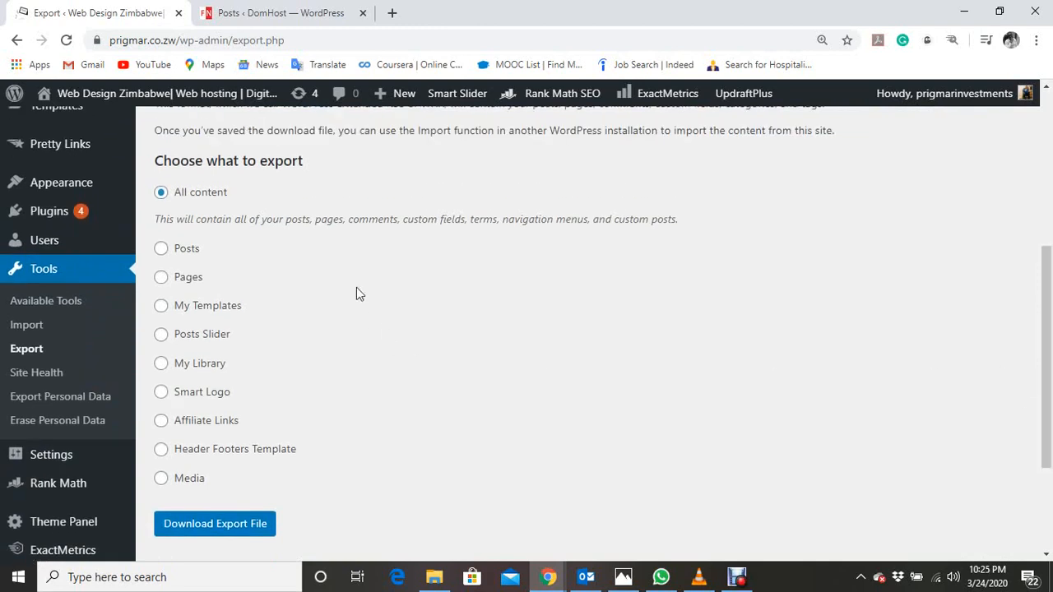
pyautogui.click(297, 21)
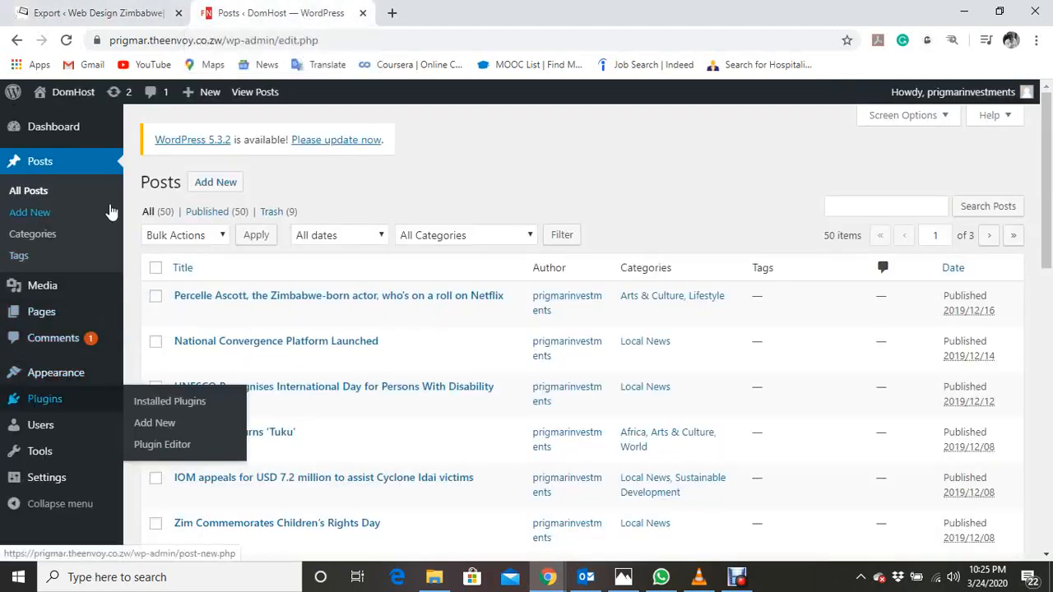
pyautogui.click(104, 8)
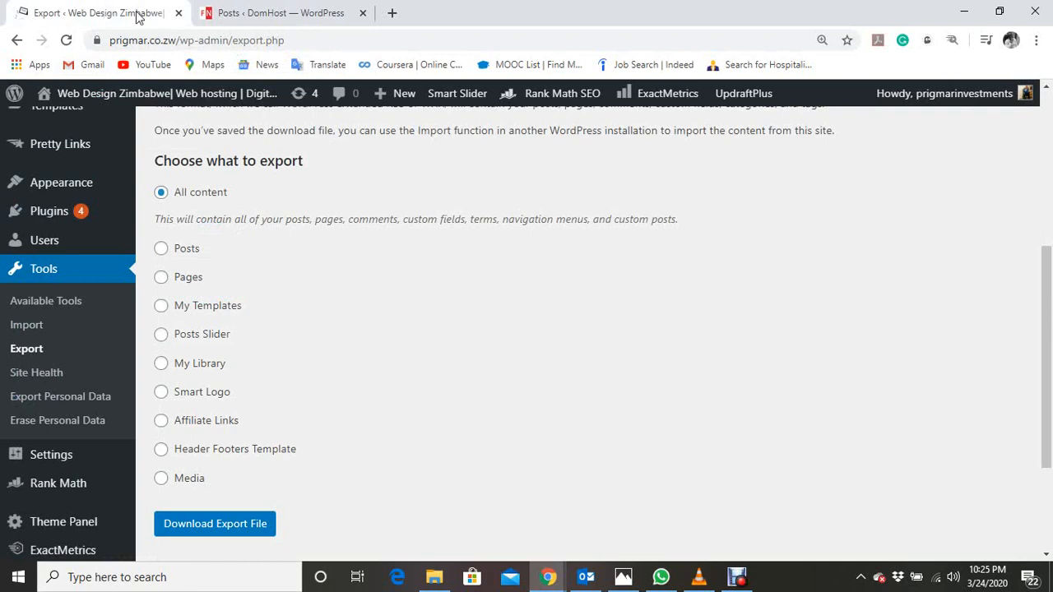
pyautogui.click(160, 248)
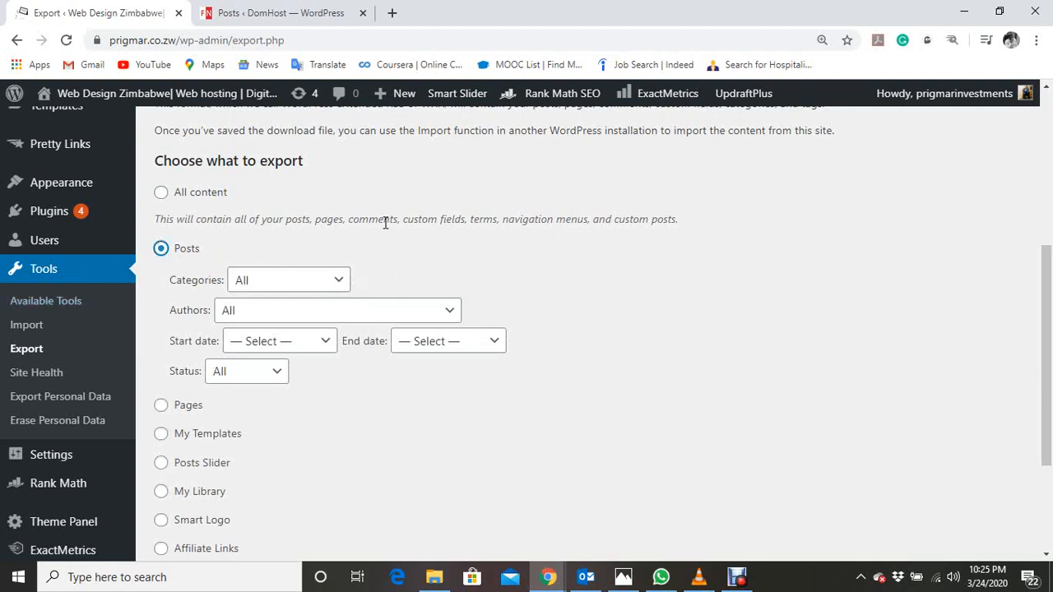
# Look through the category, author and start date choices offered for the posts export.
pyautogui.click(340, 281)
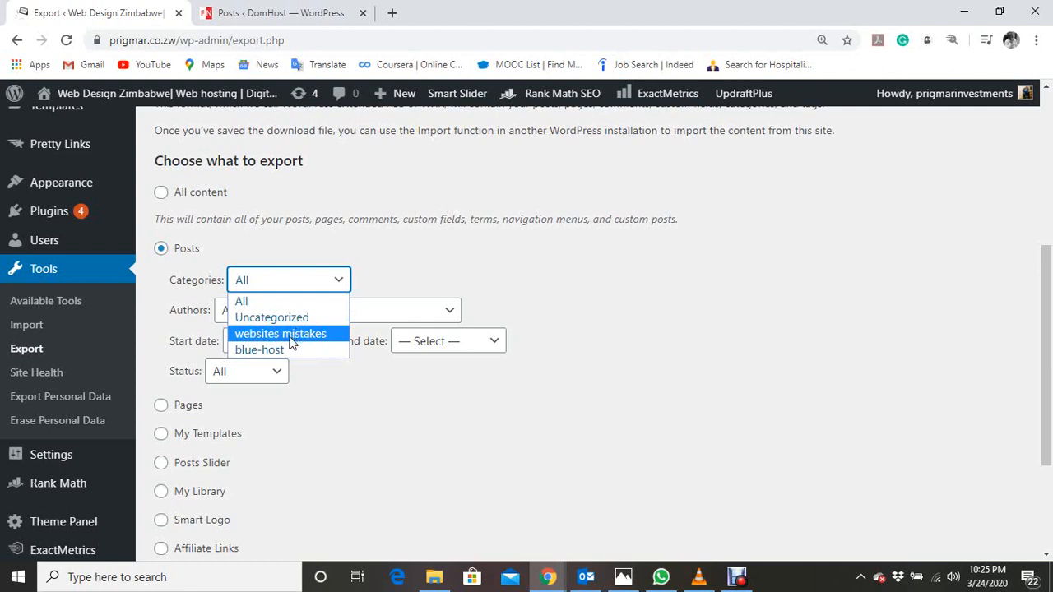
pyautogui.click(625, 281)
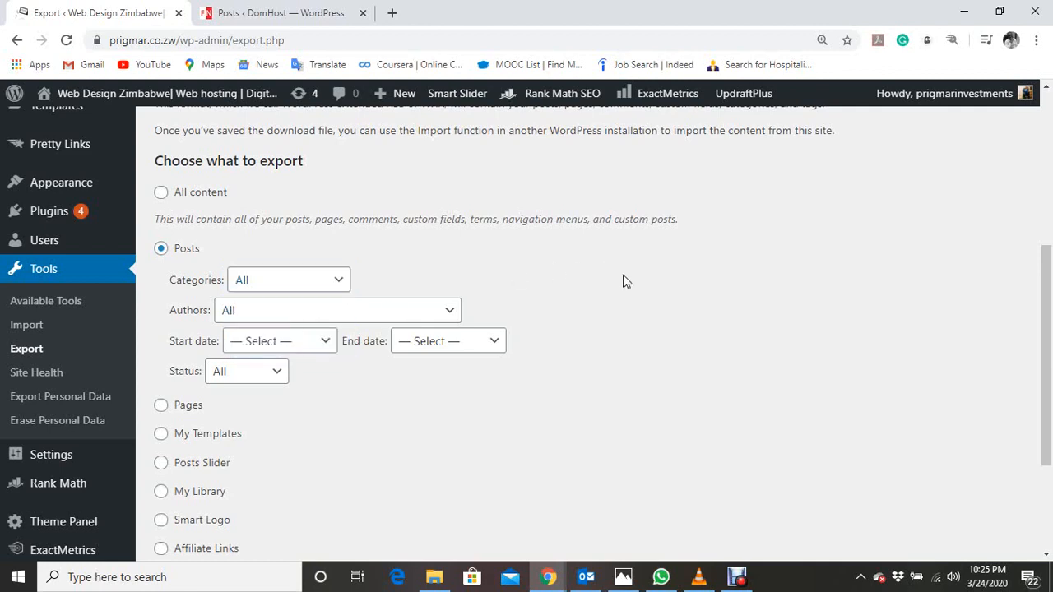
pyautogui.click(444, 311)
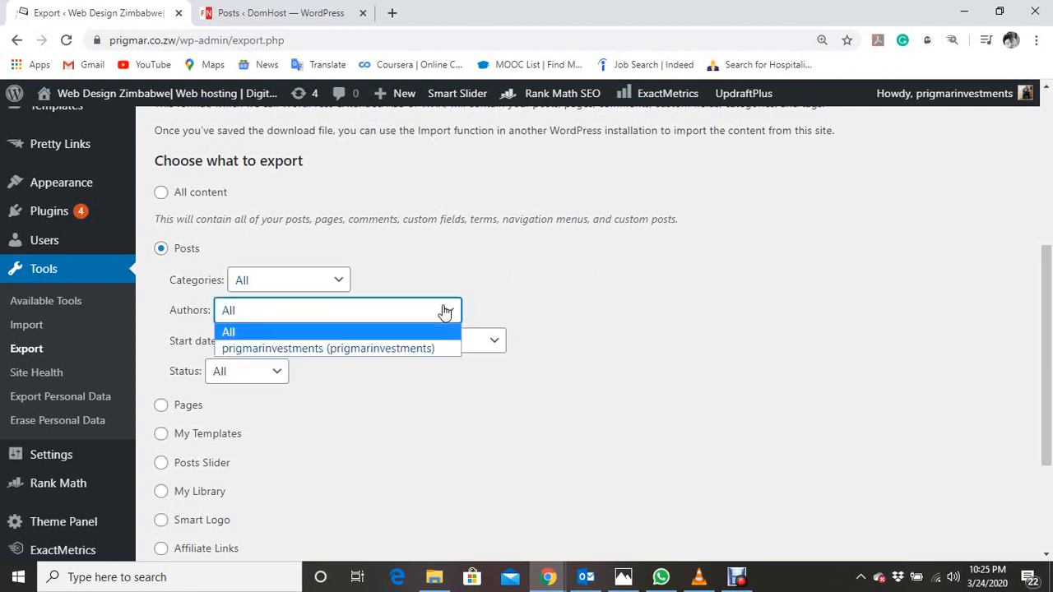
pyautogui.click(665, 294)
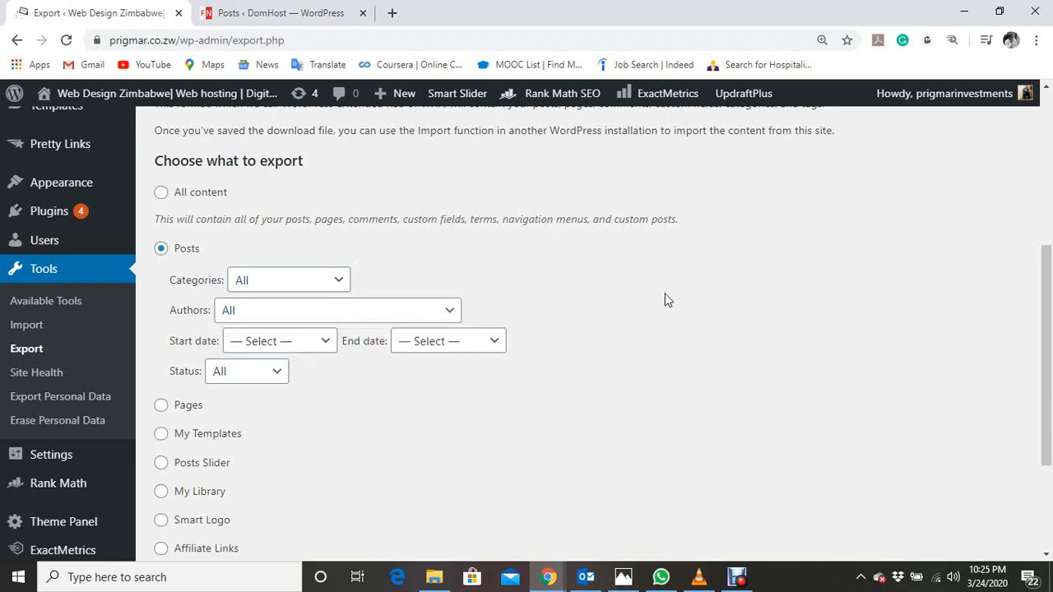
pyautogui.click(327, 348)
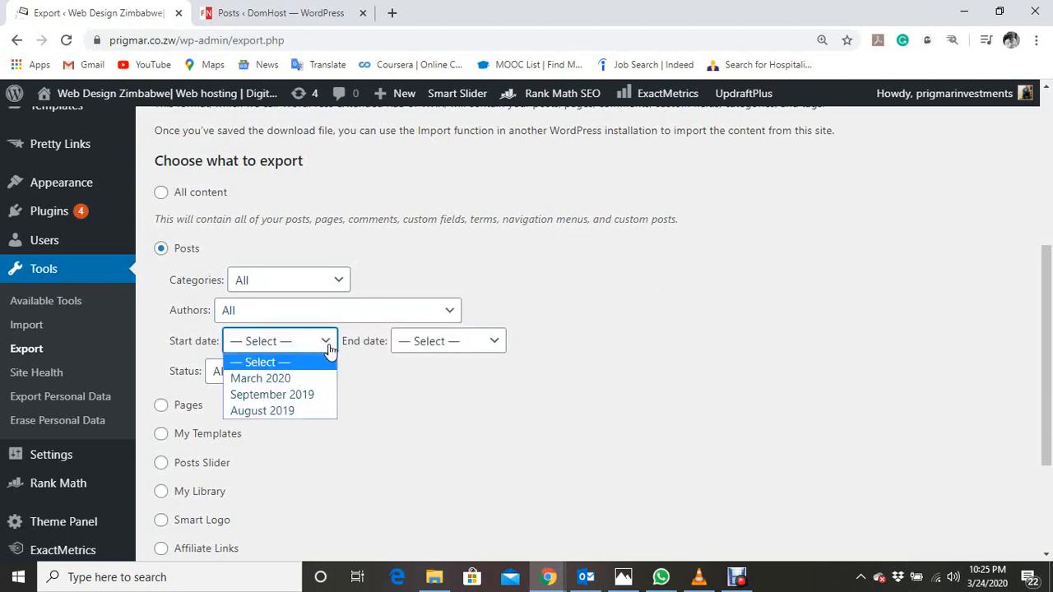
pyautogui.click(488, 425)
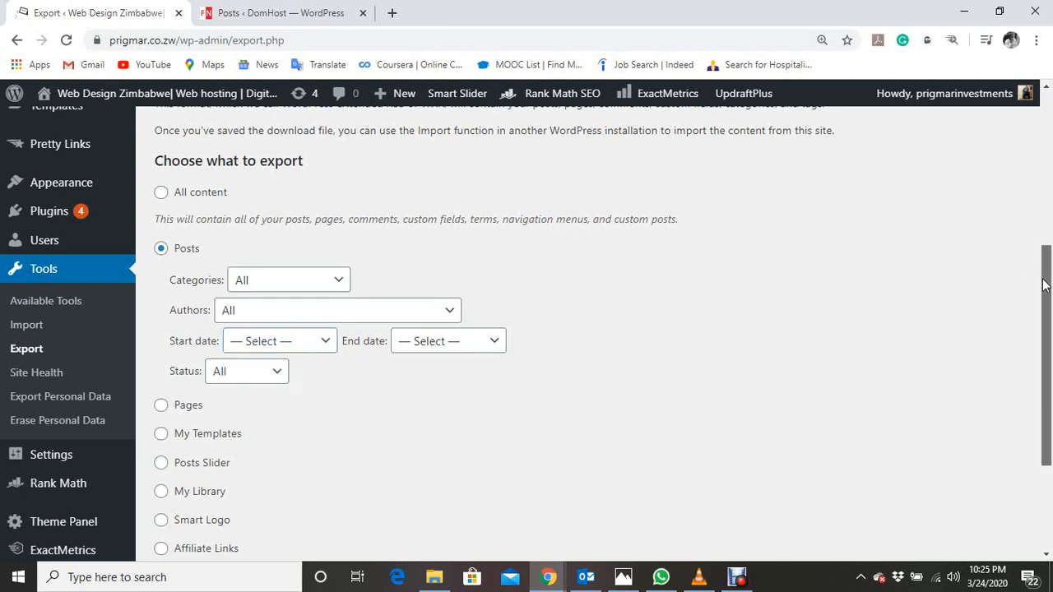
# Download the export file containing the site's posts.
pyautogui.moveTo(1046, 284); pyautogui.dragTo(1051, 374)
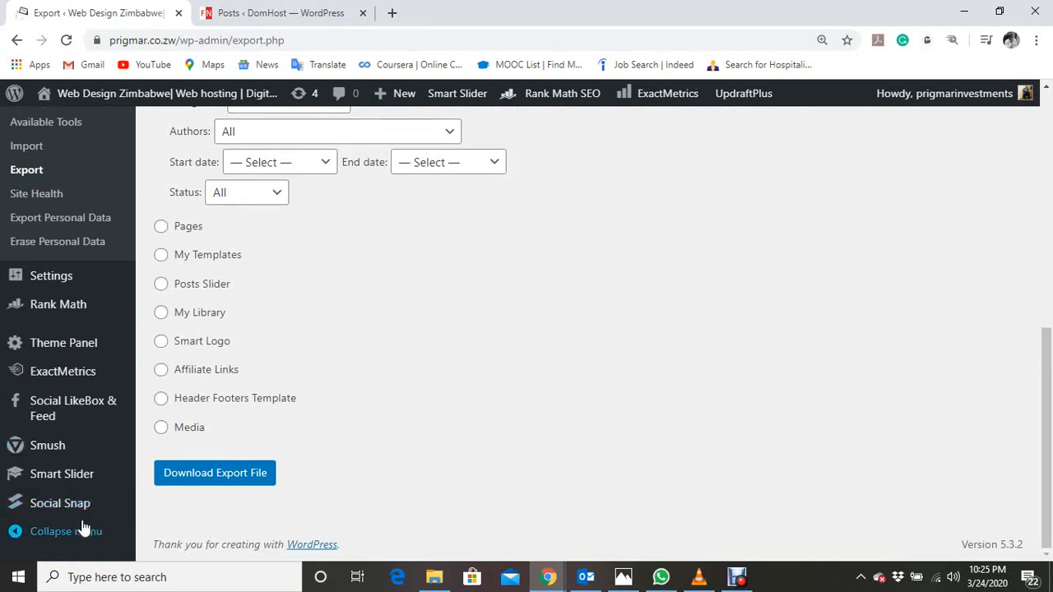
pyautogui.click(244, 474)
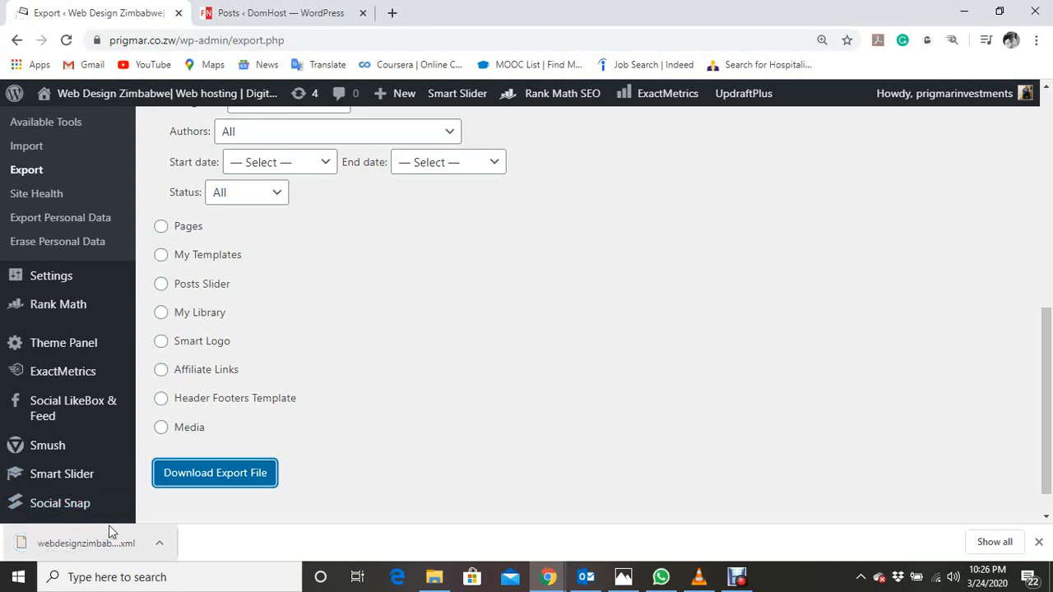
# Switch to the DomHost site's admin and open its Import tool.
pyautogui.click(265, 16)
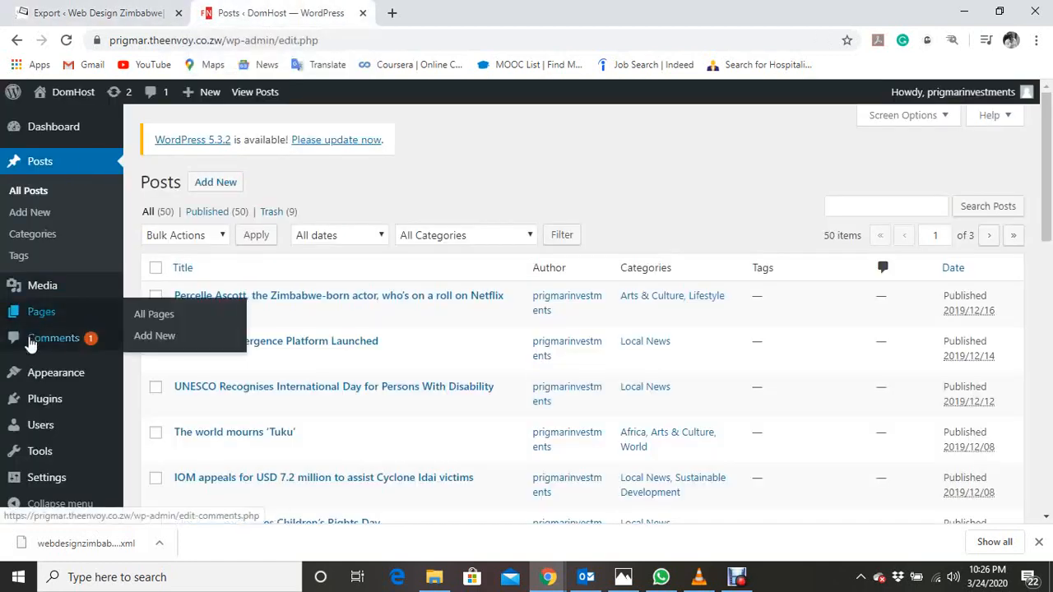
pyautogui.moveTo(30, 451)
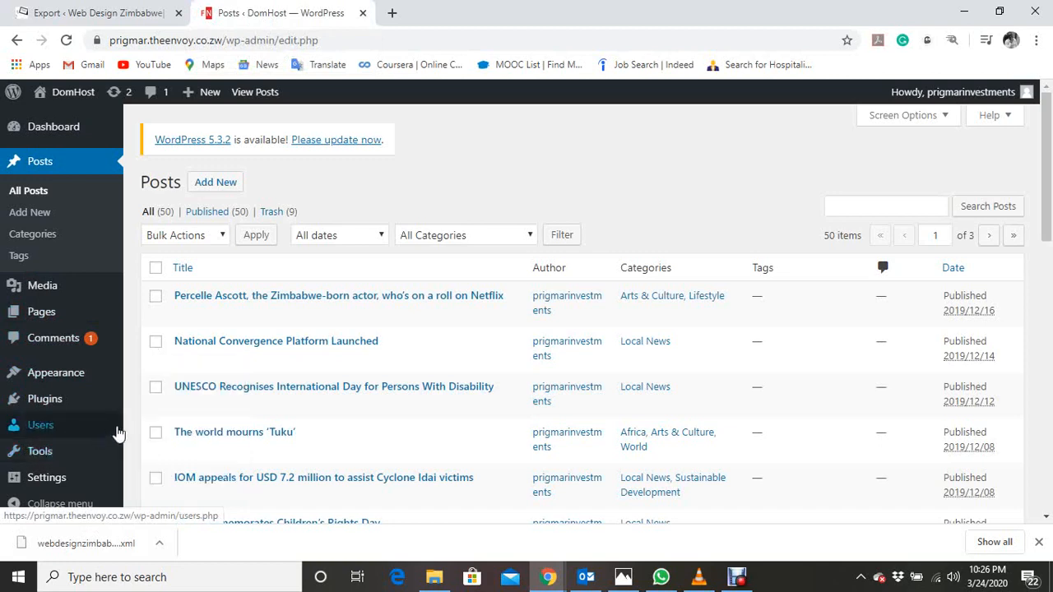
pyautogui.moveTo(54, 438)
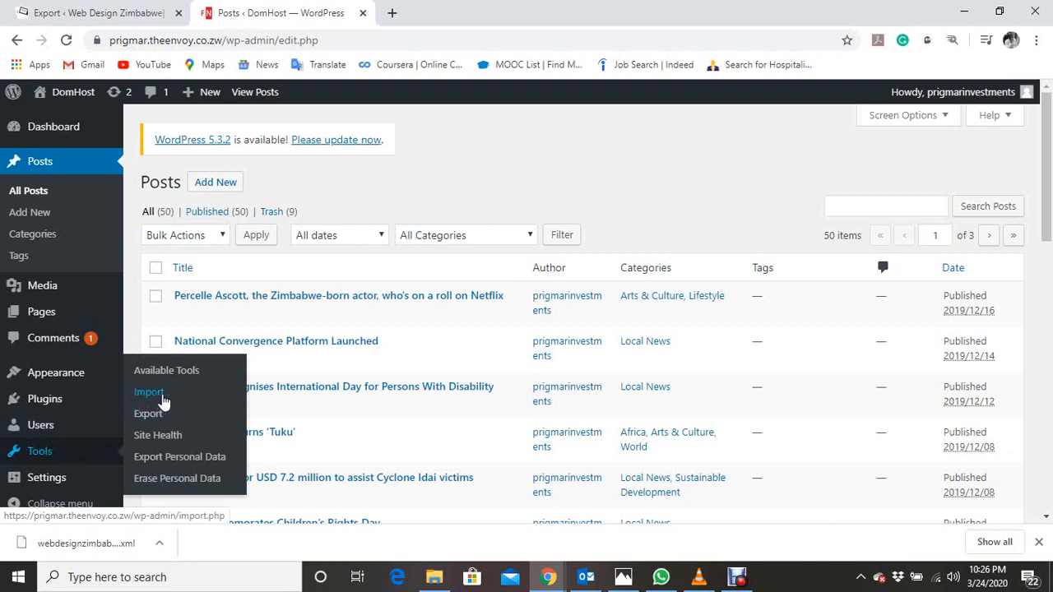
pyautogui.click(149, 393)
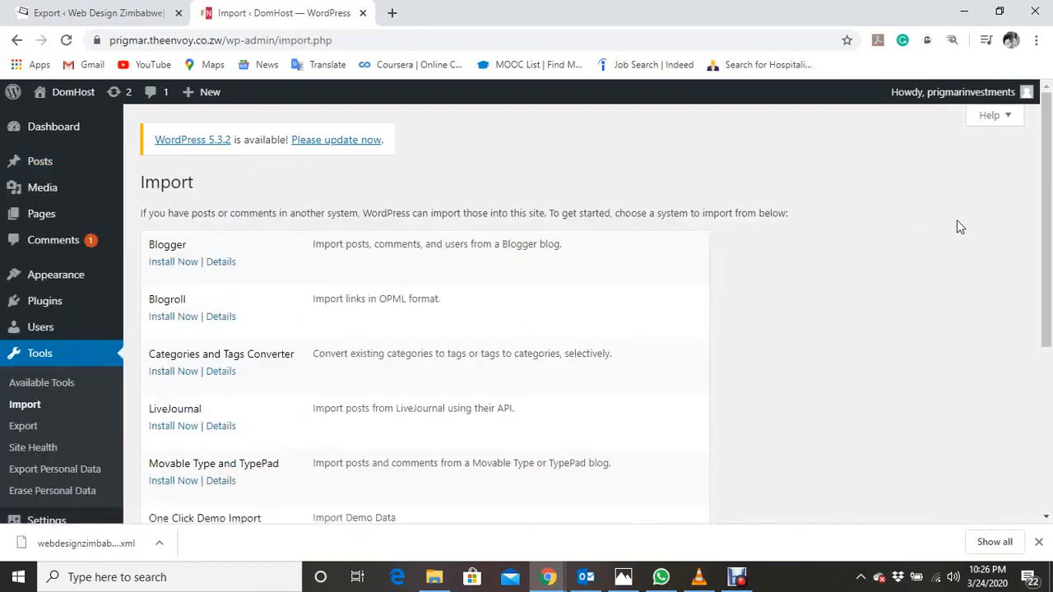
# Run the WordPress importer from the list of available import systems.
pyautogui.moveTo(1041, 224); pyautogui.dragTo(1045, 236)
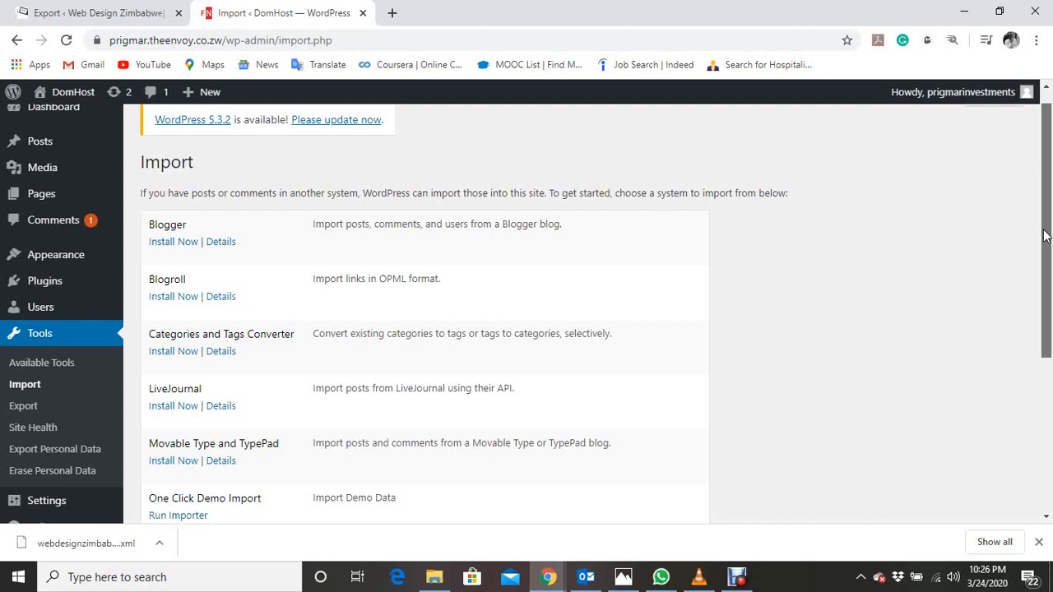
pyautogui.moveTo(1045, 236); pyautogui.dragTo(1046, 334)
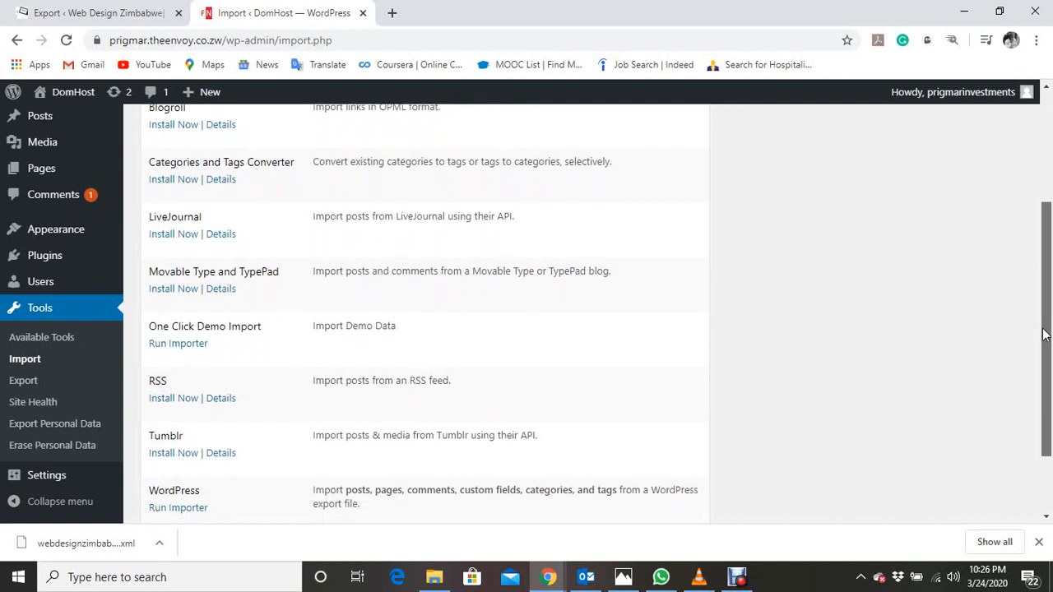
pyautogui.moveTo(1045, 334); pyautogui.dragTo(1045, 355)
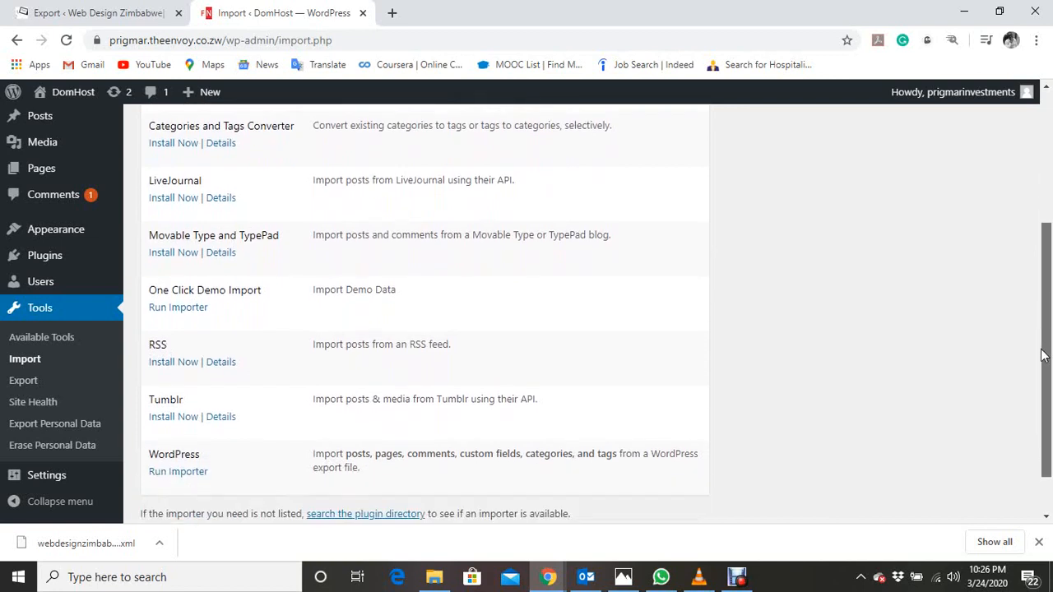
pyautogui.moveTo(1044, 354); pyautogui.dragTo(1039, 410)
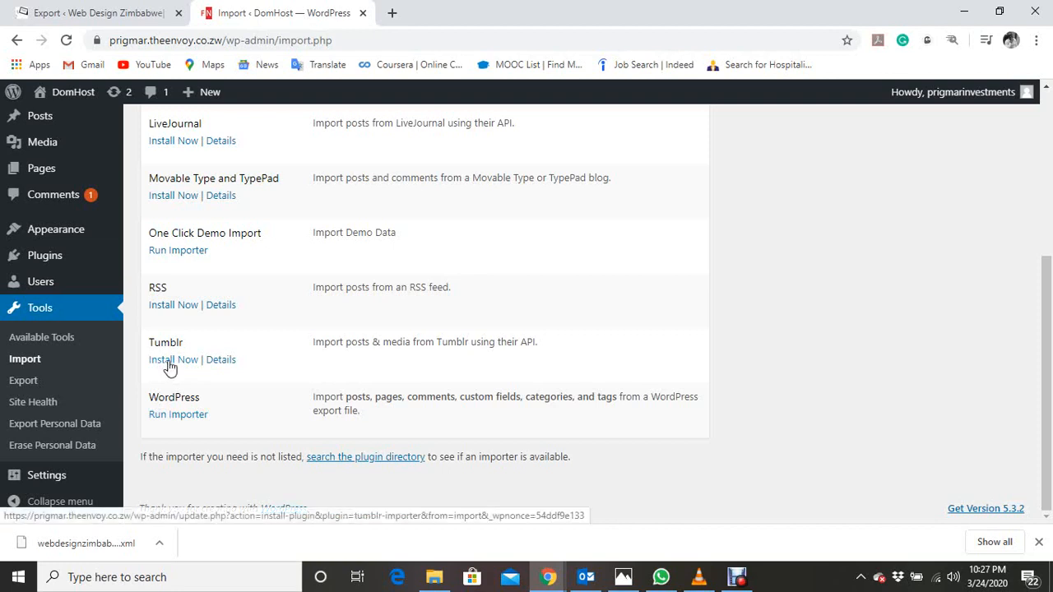
pyautogui.click(170, 420)
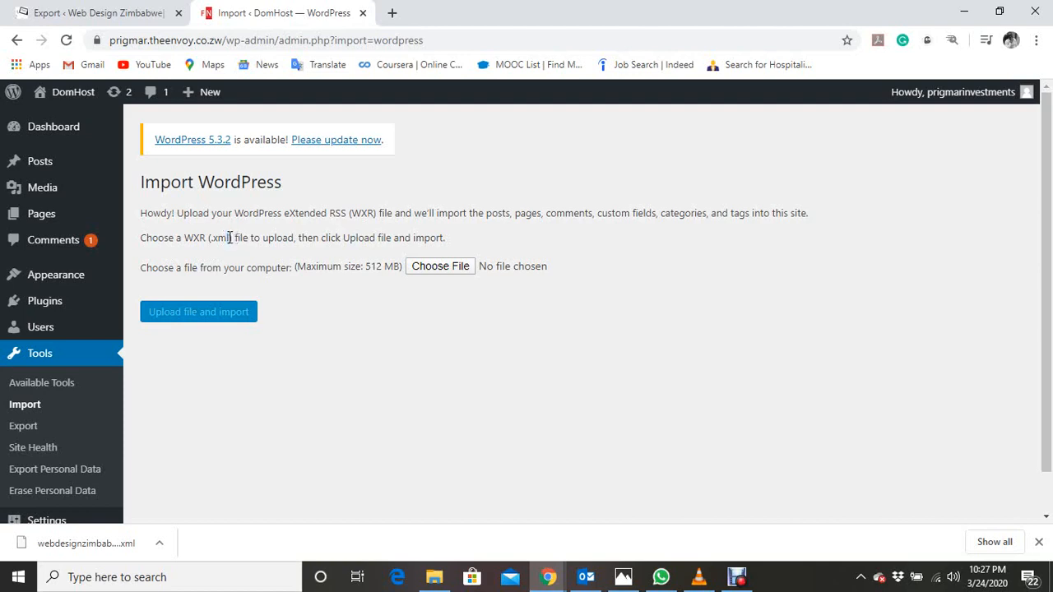
# Upload the webdesignzimbabwewebhostingdigitalmarketing.WordPress.2020-03-24 export file from the Downloads folder to the WordPress importer.
pyautogui.moveTo(228, 237); pyautogui.dragTo(210, 239)
pyautogui.click(791, 275)
pyautogui.click(461, 275)
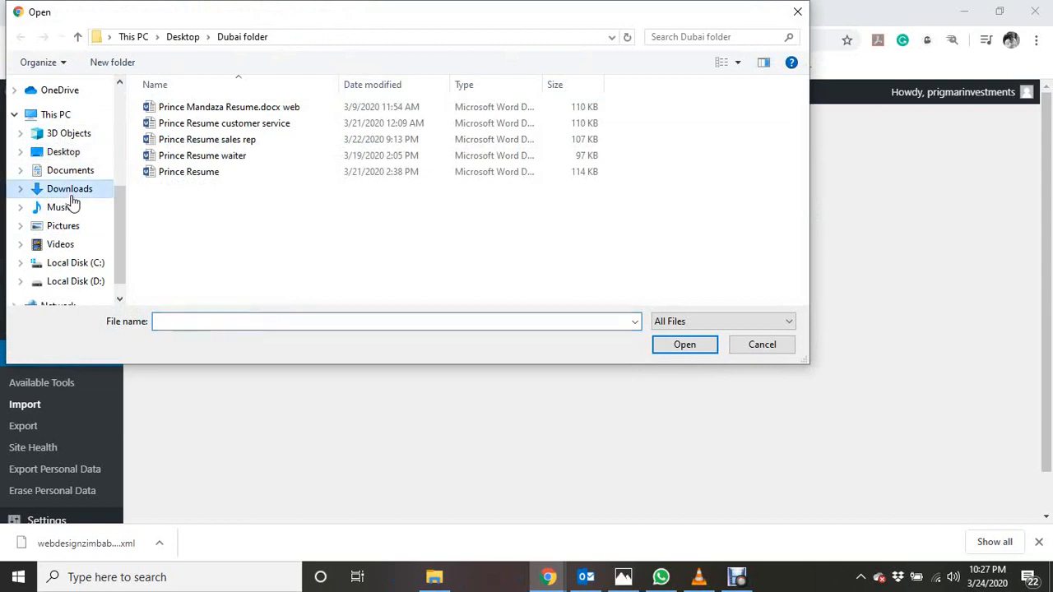
pyautogui.click(71, 196)
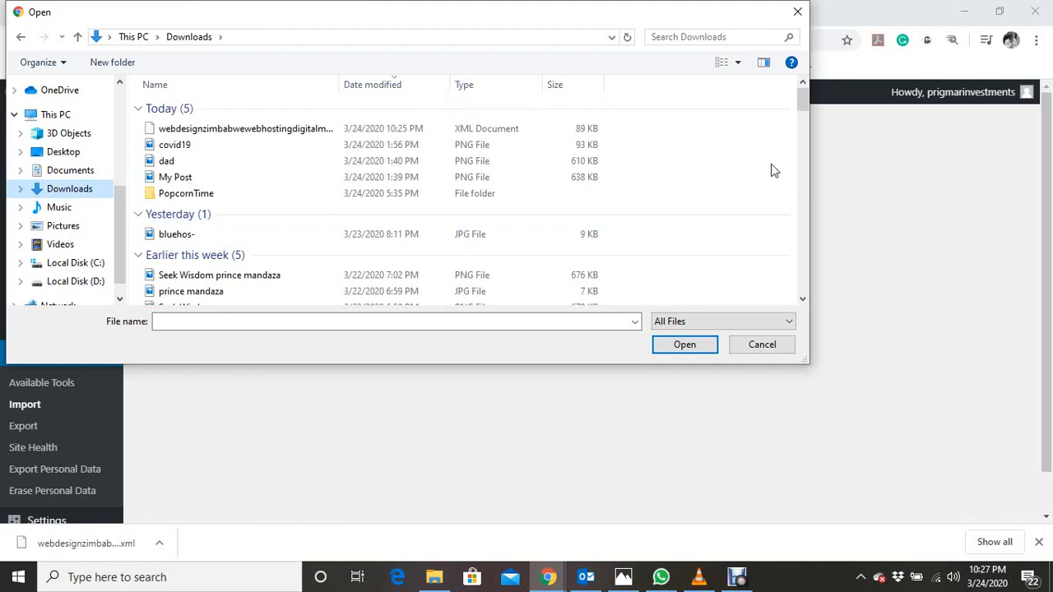
pyautogui.click(436, 137)
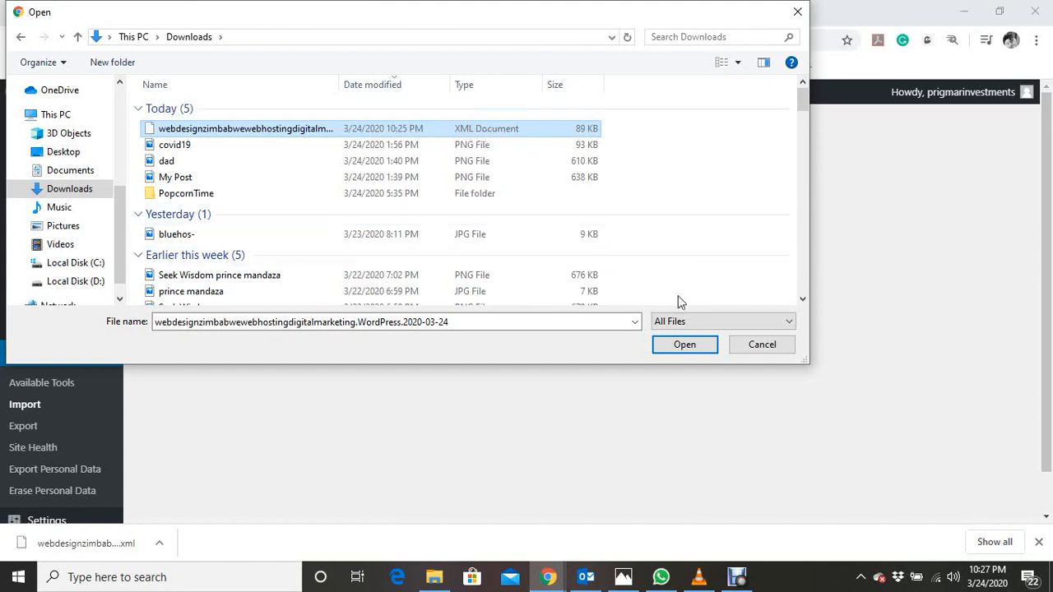
pyautogui.click(686, 349)
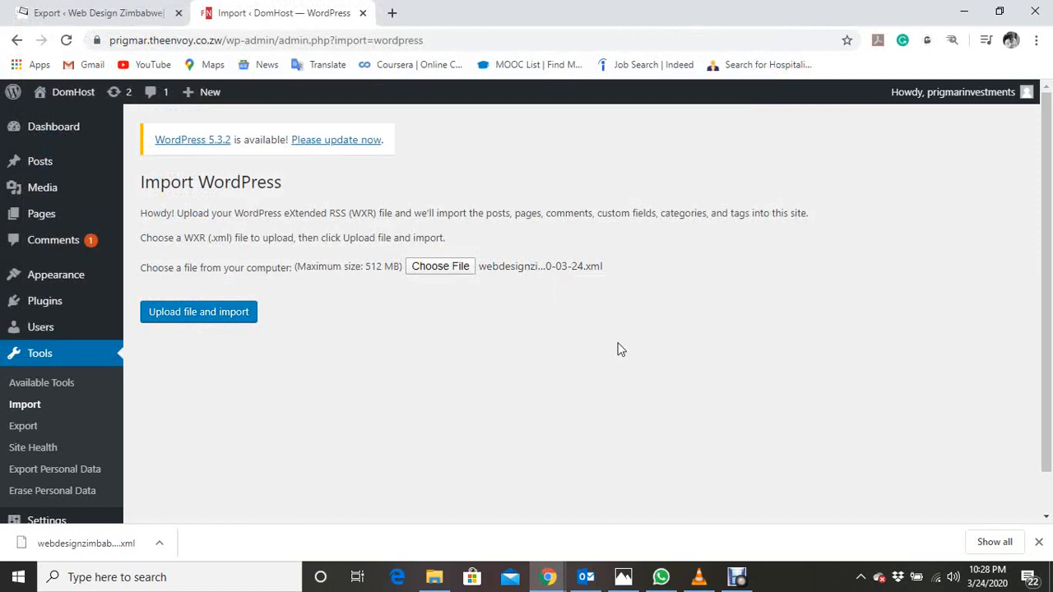
pyautogui.click(205, 325)
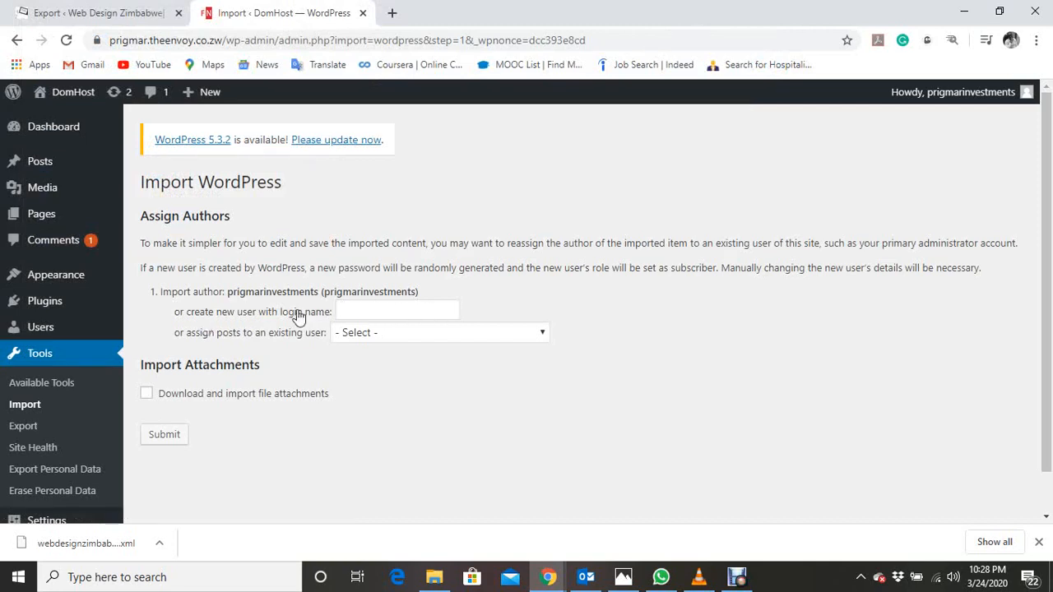
# Run the import with the posts assigned to the existing user prigmarinvestments and file attachments downloaded and imported.
pyautogui.click(383, 333)
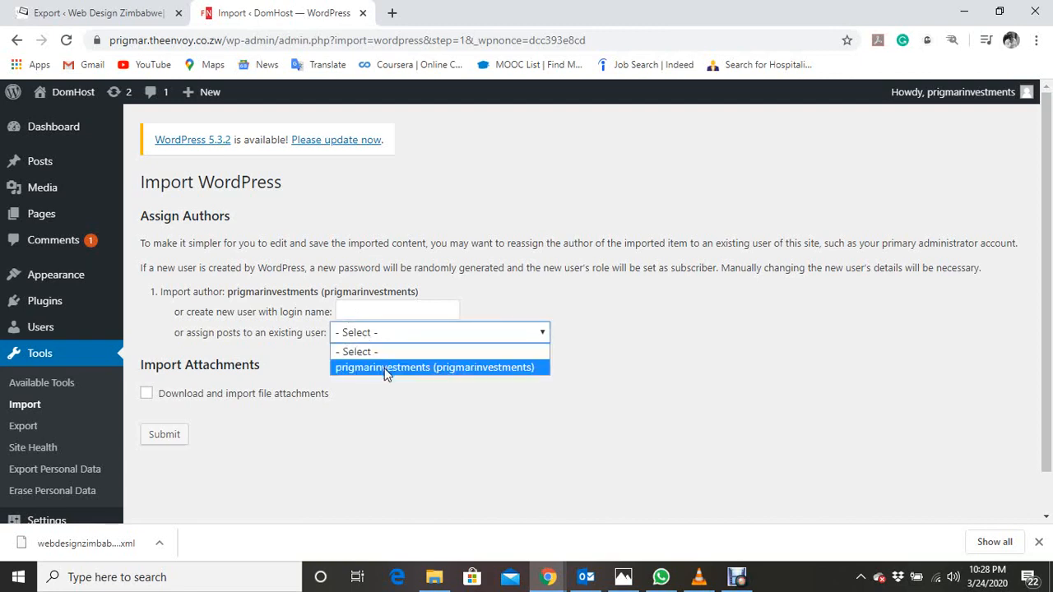
pyautogui.click(386, 368)
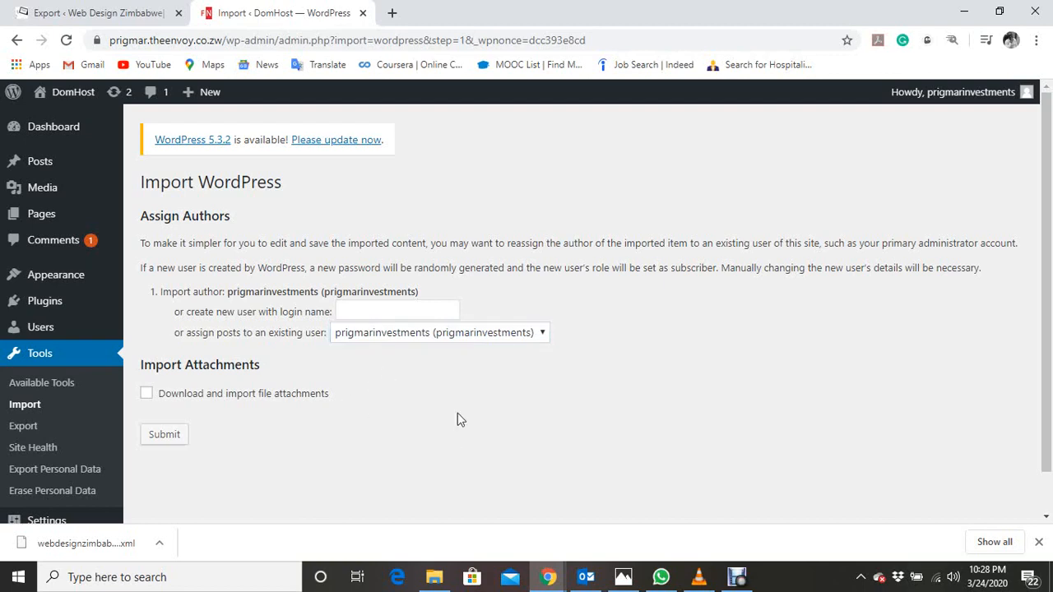
pyautogui.click(146, 397)
pyautogui.moveTo(278, 370); pyautogui.dragTo(139, 372)
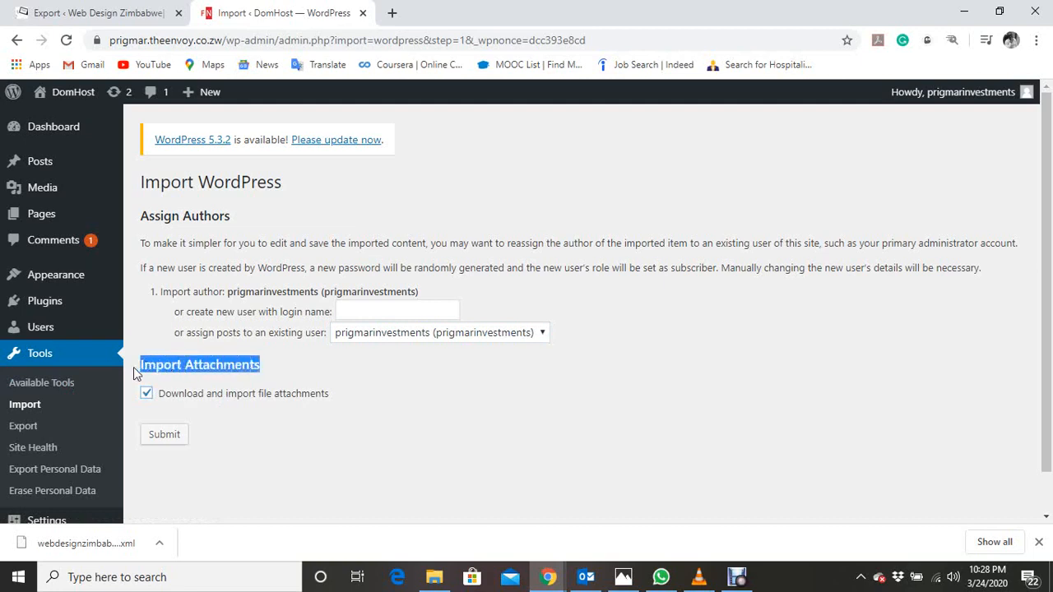
pyautogui.click(543, 409)
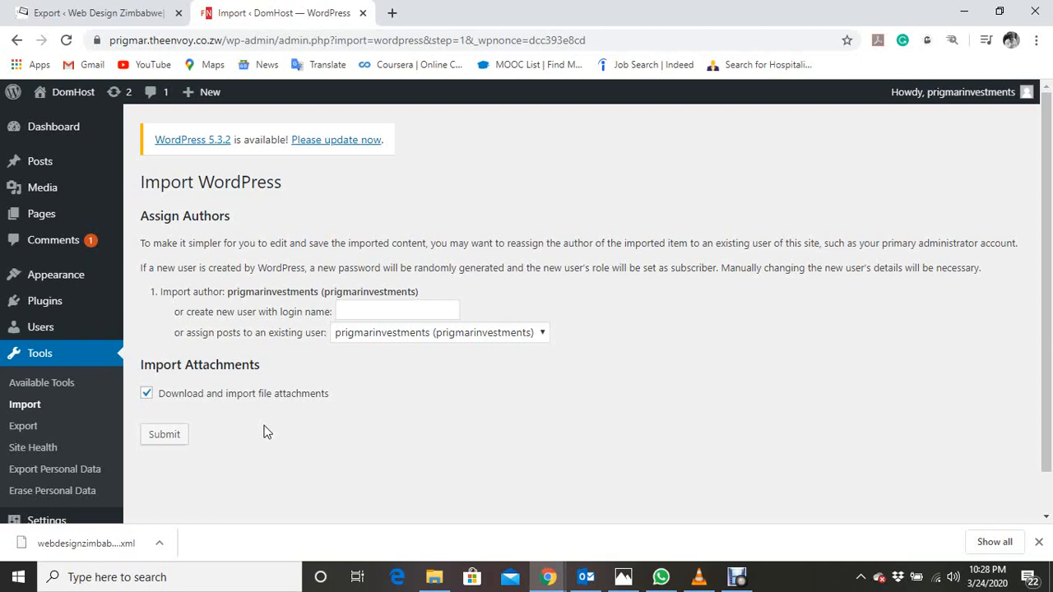
pyautogui.click(180, 445)
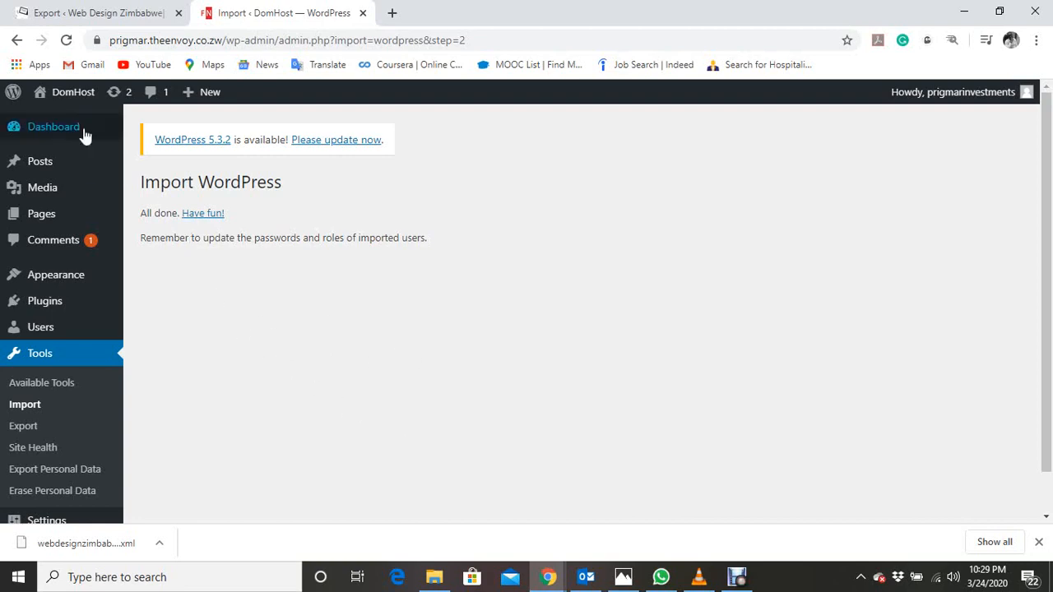
# Open the list of all posts on the DomHost site to check the imported posts.
pyautogui.moveTo(73, 106)
pyautogui.moveTo(37, 164)
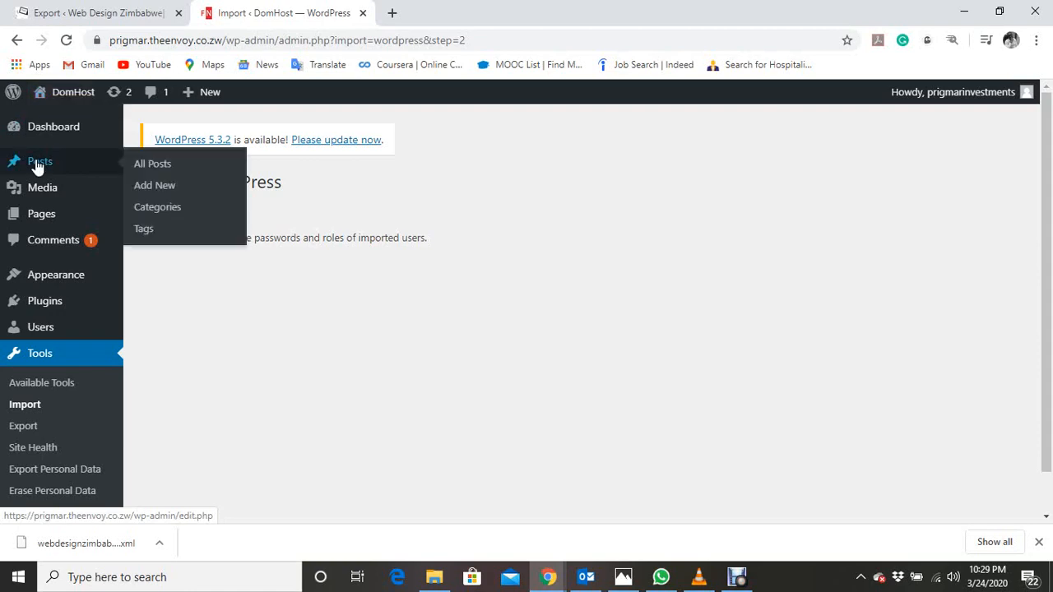
pyautogui.click(146, 166)
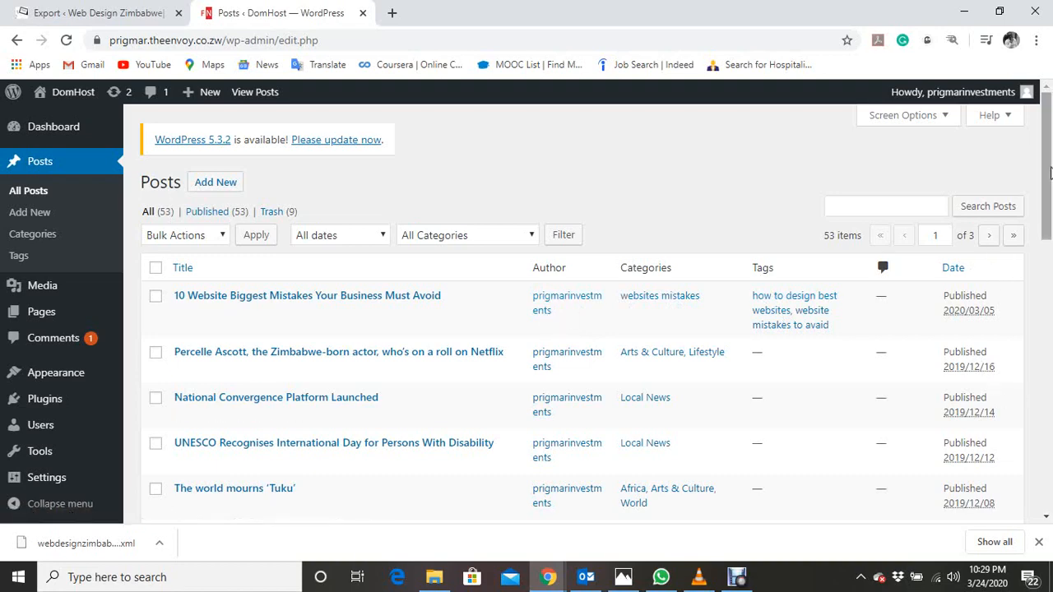
pyautogui.moveTo(1051, 172)
pyautogui.mouseDown()
pyautogui.moveTo(1050, 453)
pyautogui.moveTo(1040, 179)
pyautogui.mouseUp()
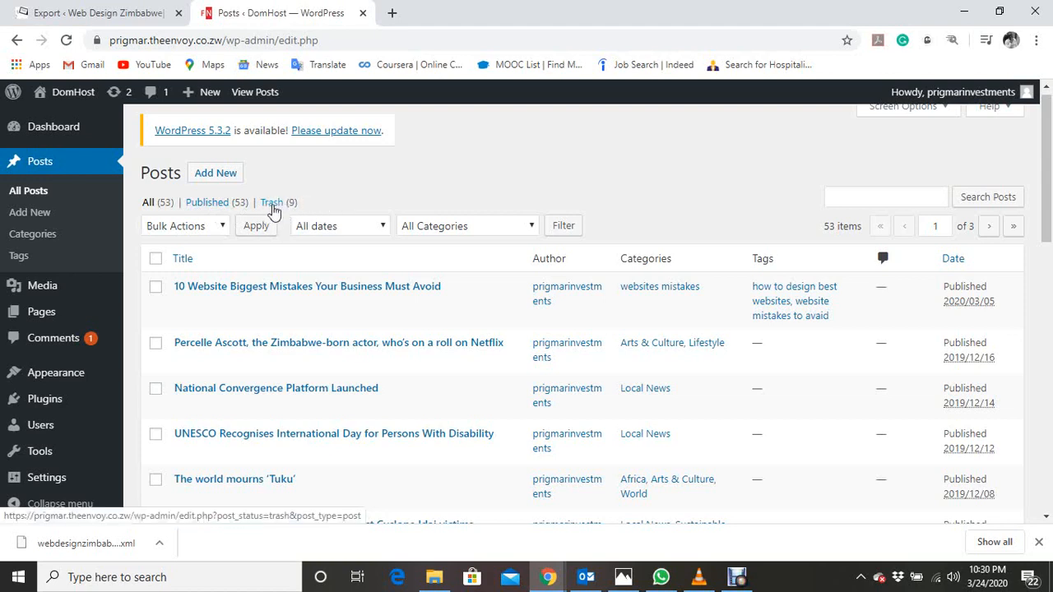
# Visit the live DomHost site and look through the news sections of its home page for the imported posts.
pyautogui.moveTo(61, 94)
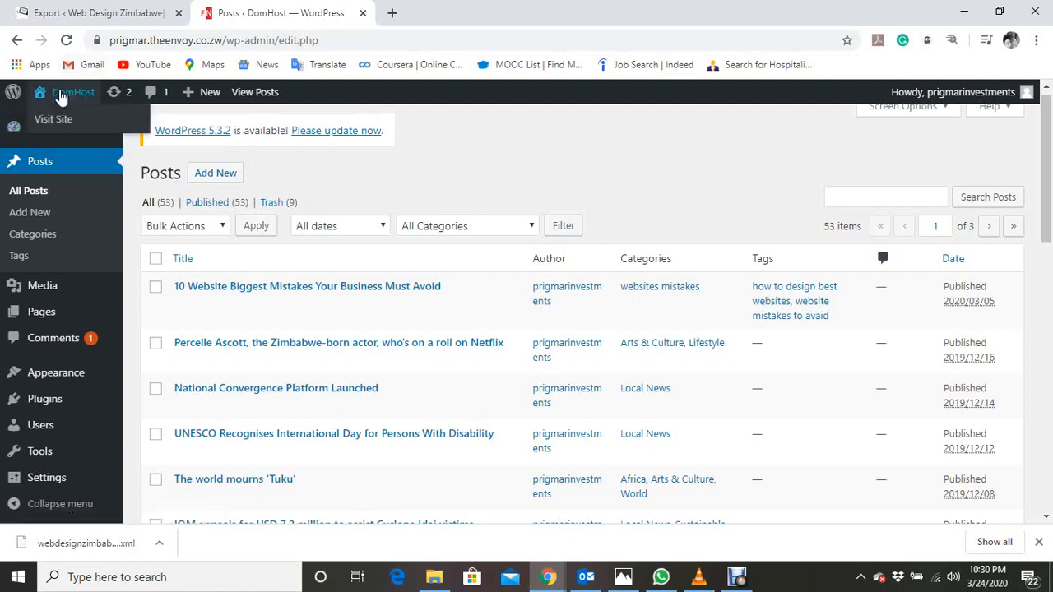
pyautogui.click(54, 120)
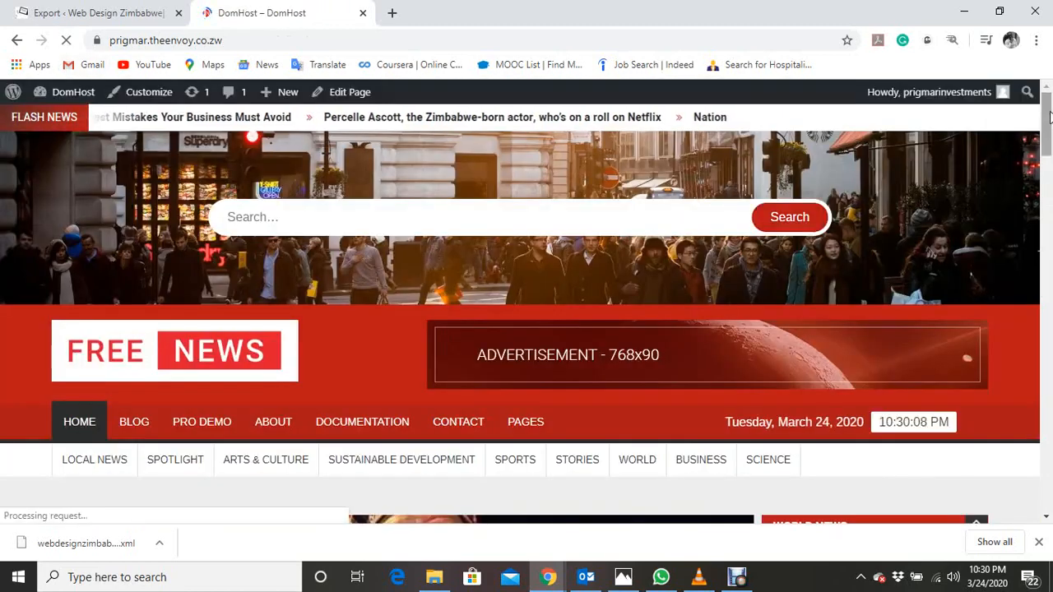
pyautogui.moveTo(1047, 124); pyautogui.dragTo(1051, 234)
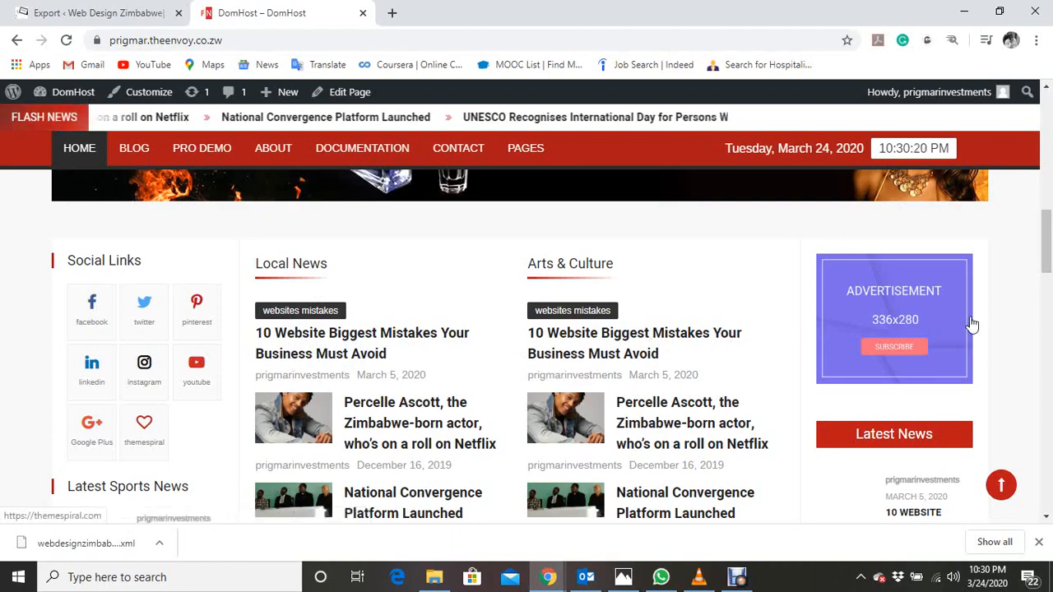
pyautogui.moveTo(1048, 242)
pyautogui.mouseDown()
pyautogui.moveTo(1049, 274)
pyautogui.moveTo(1048, 251)
pyautogui.mouseUp()
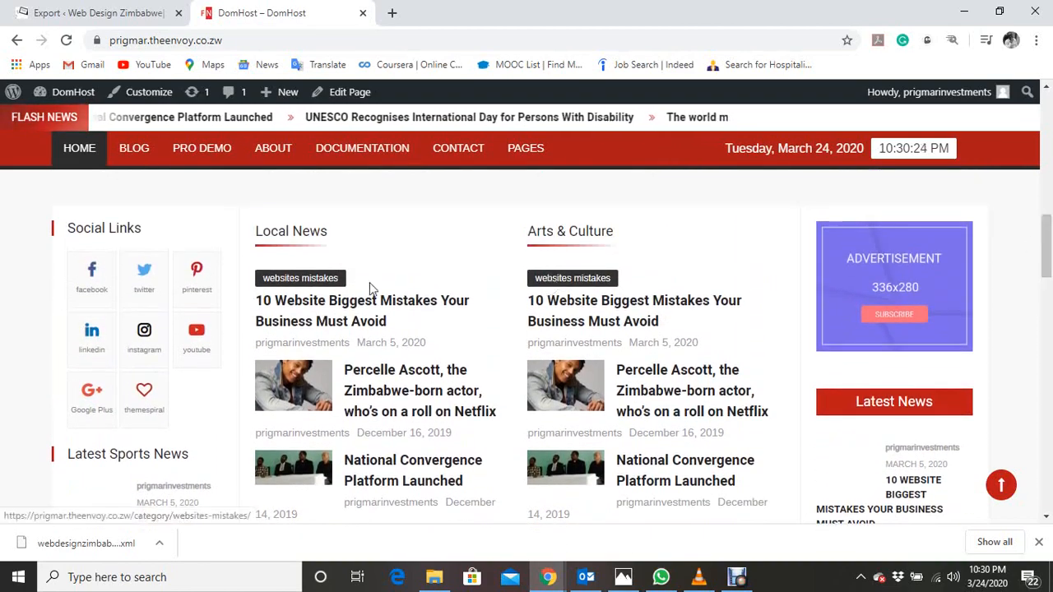
pyautogui.scroll(5, 1048, 249)
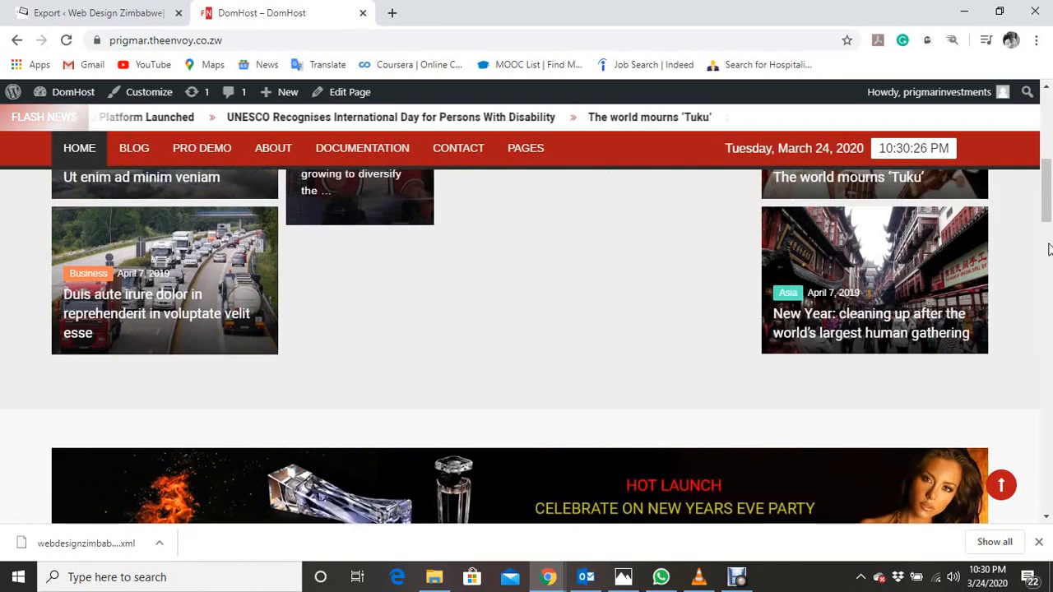
pyautogui.moveTo(1045, 196); pyautogui.dragTo(1019, 207)
pyautogui.scroll(-1, 1049, 311)
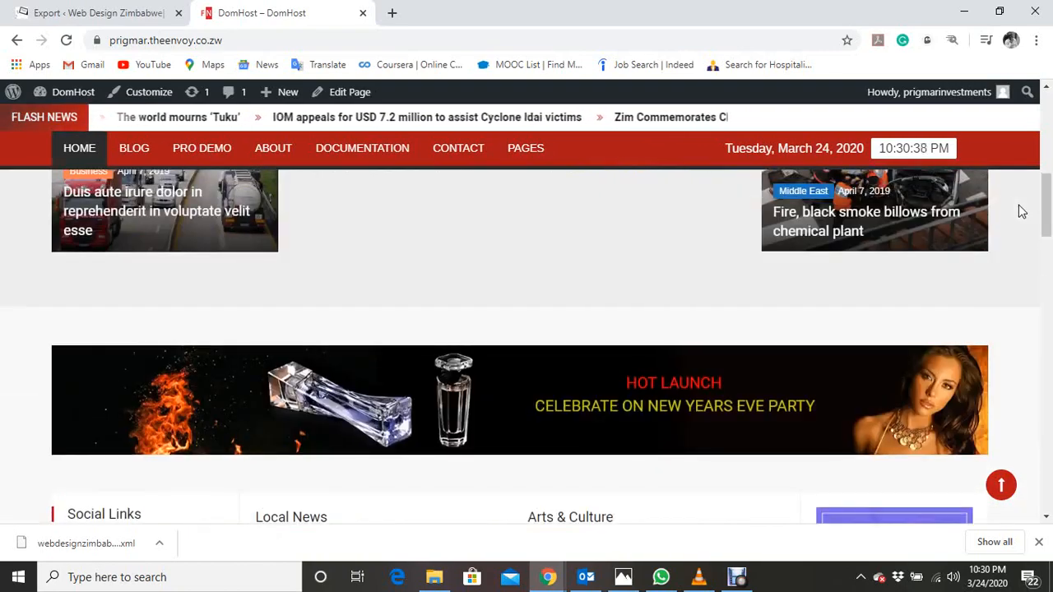